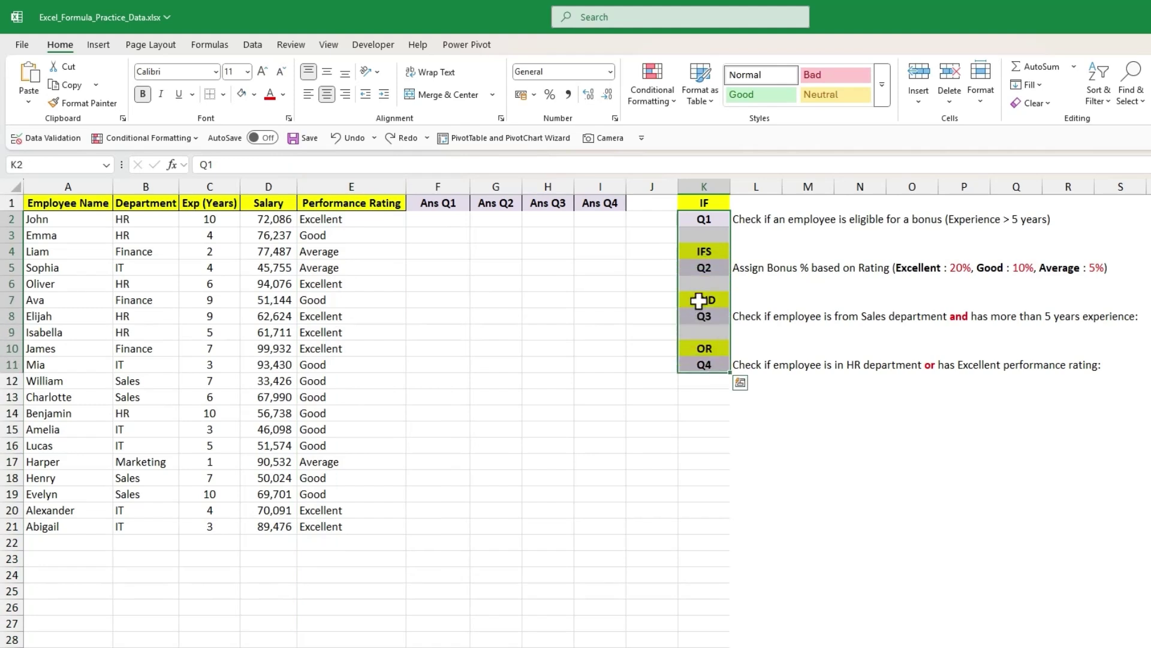
- Enter =IF(C2>5,"Eligible","not Eligible") in F2 for the first employee's Q1 answer
drag(442, 206, 588, 534)
click(547, 332)
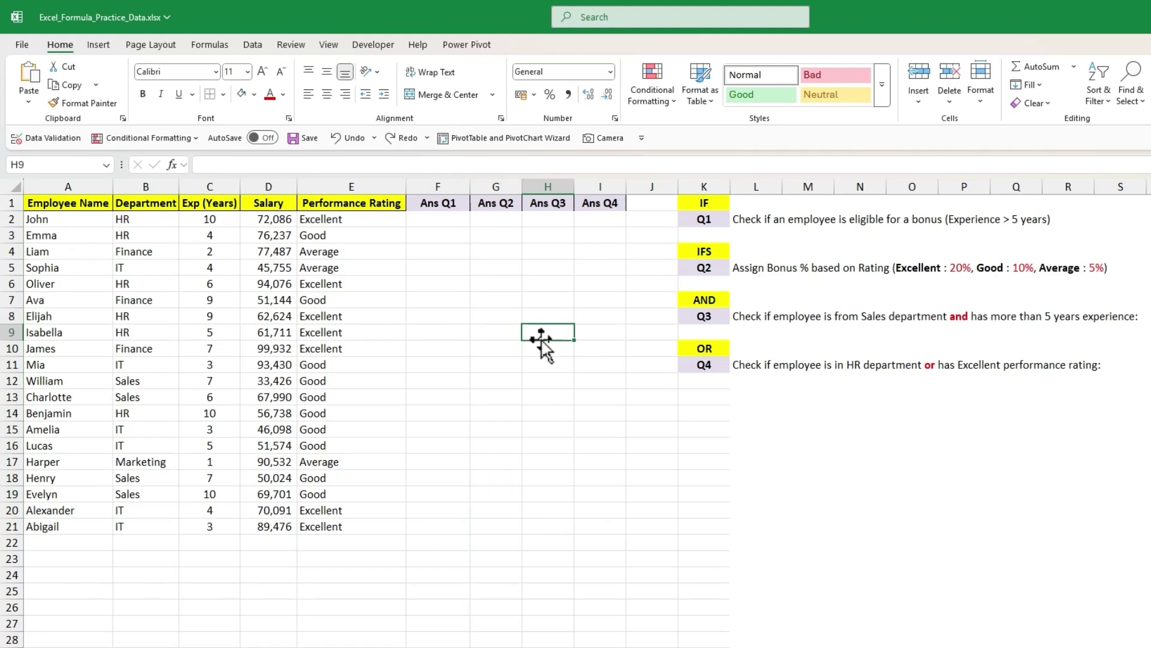
click(702, 219)
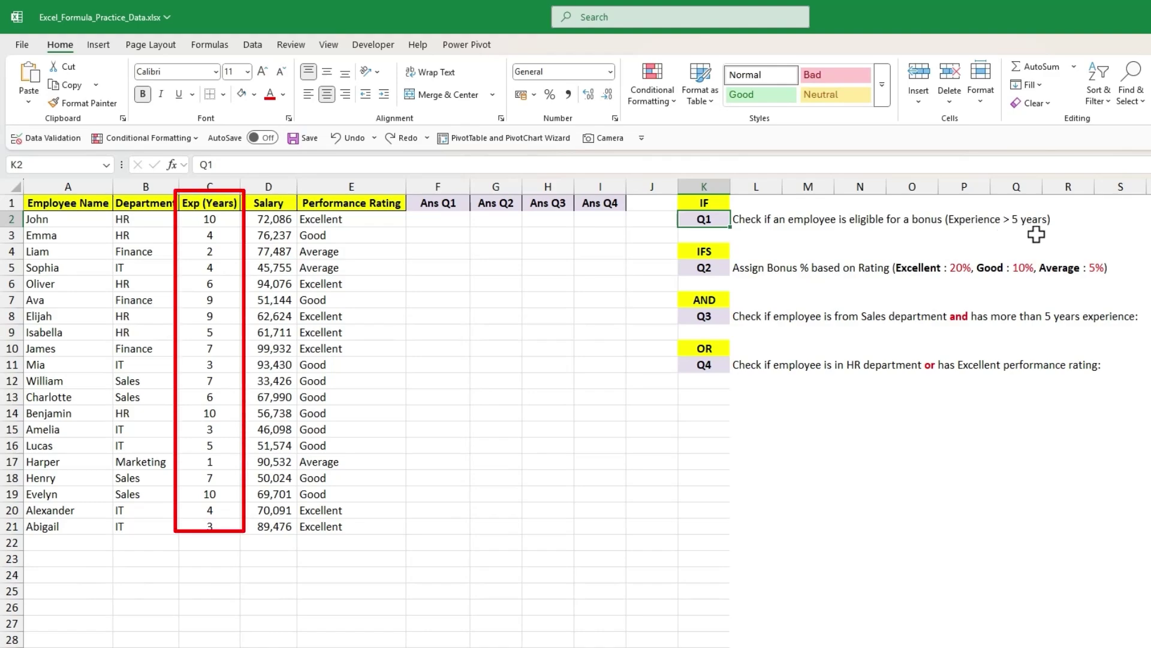
click(450, 221)
text(=if)
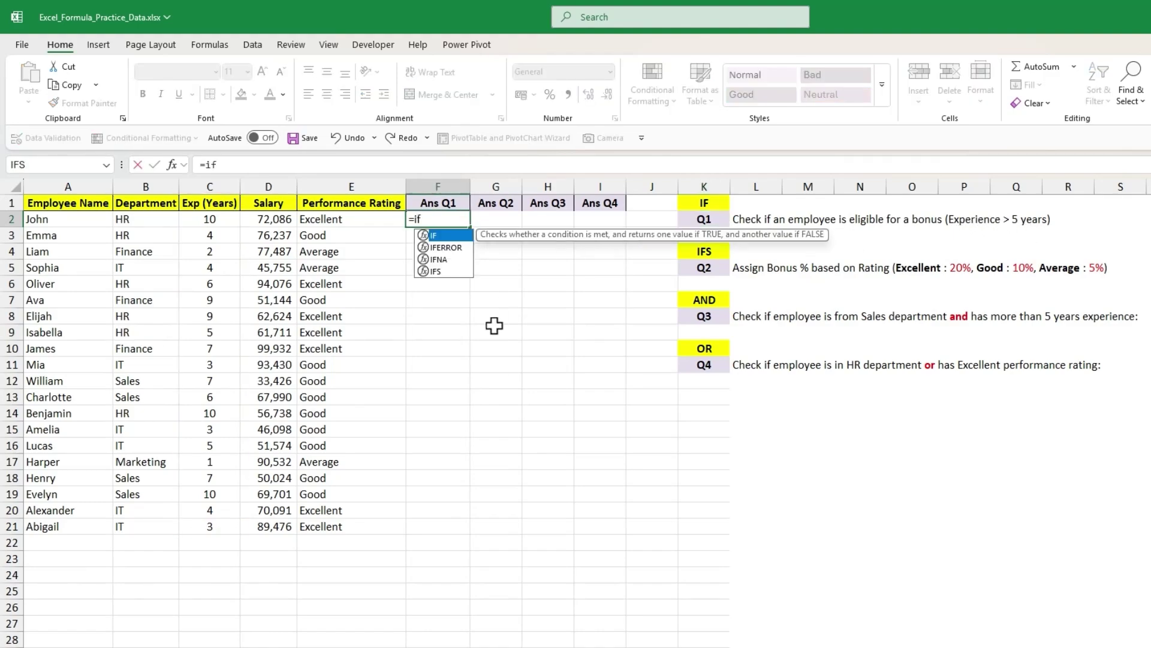
key(Tab)
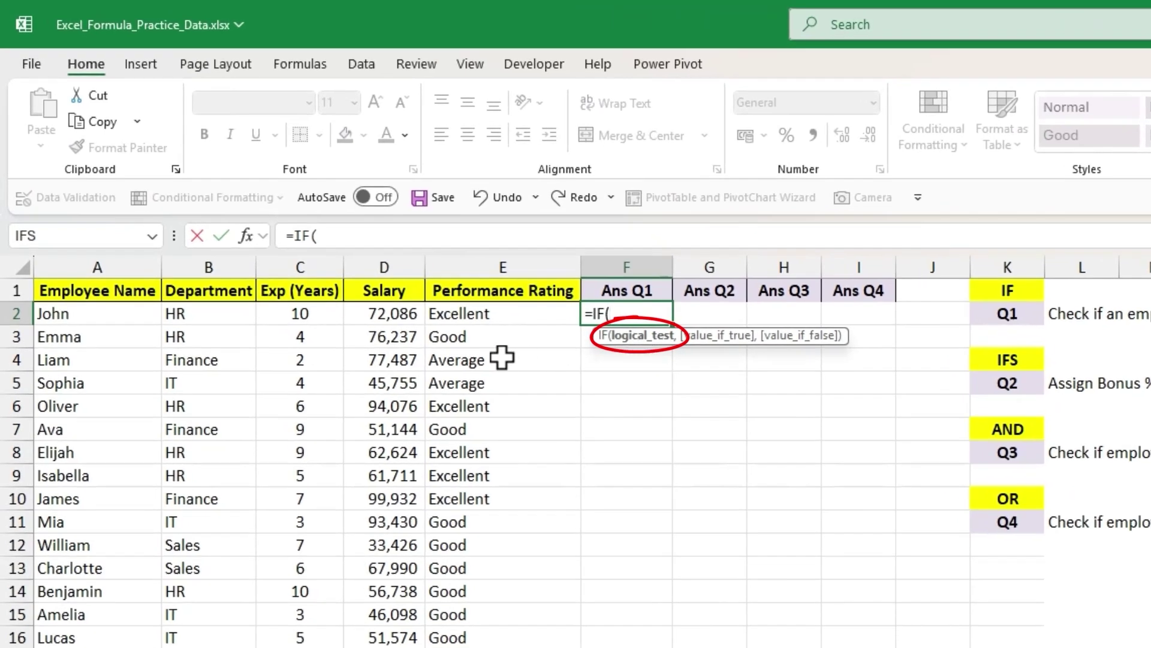
click(303, 314)
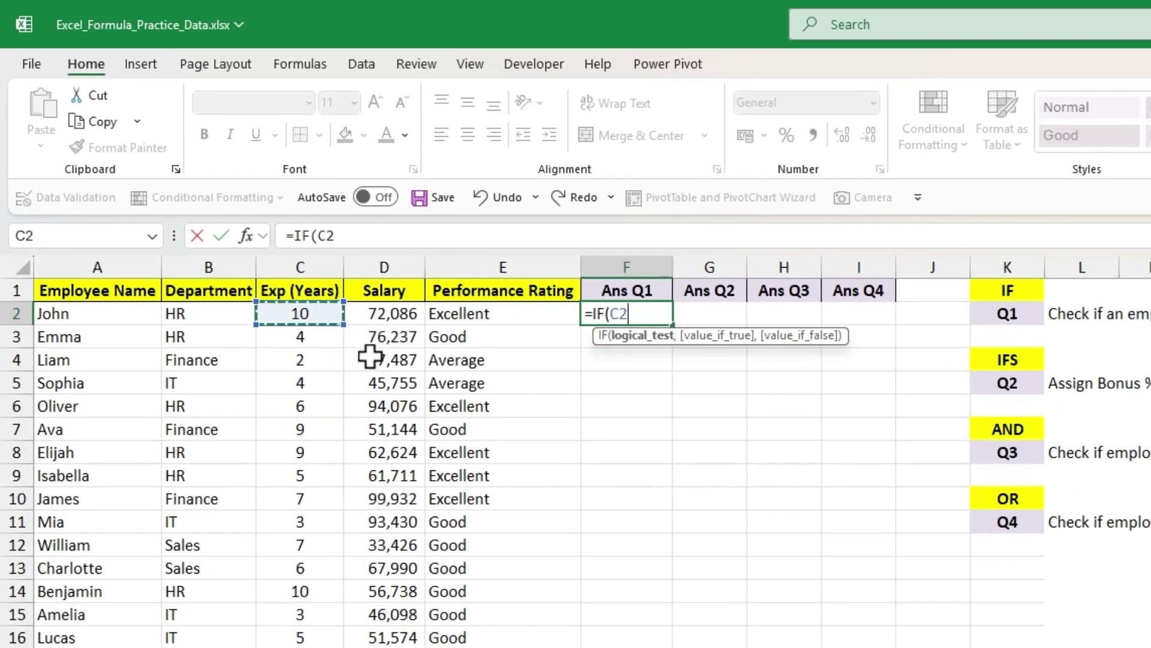
text(>5)
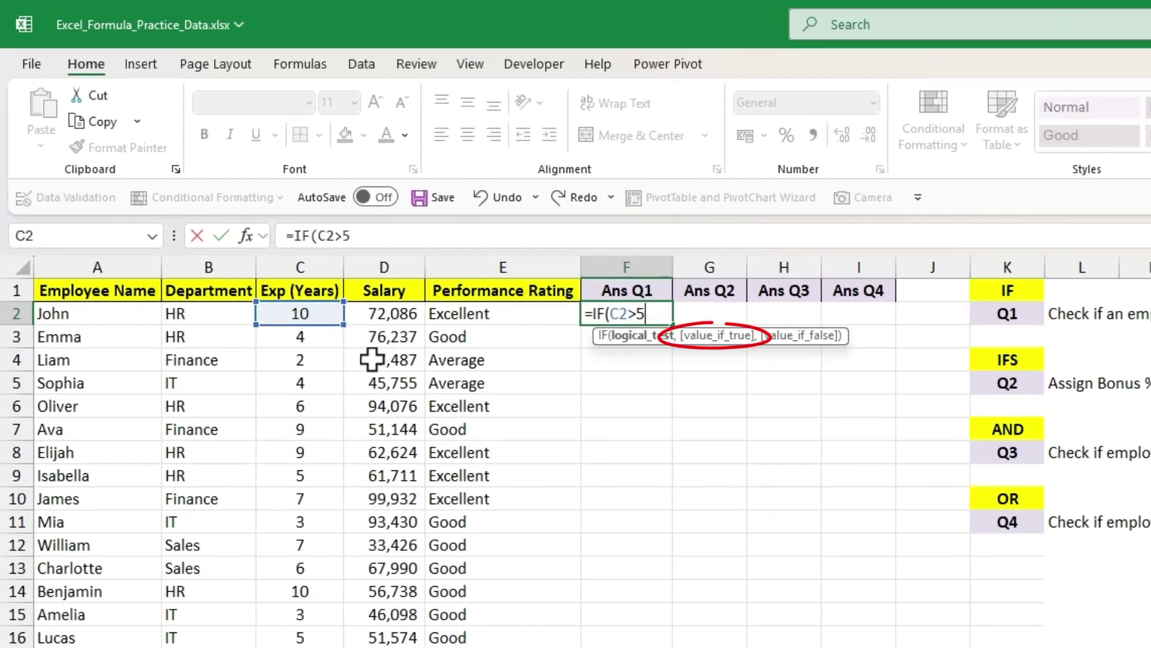
text(,"E)
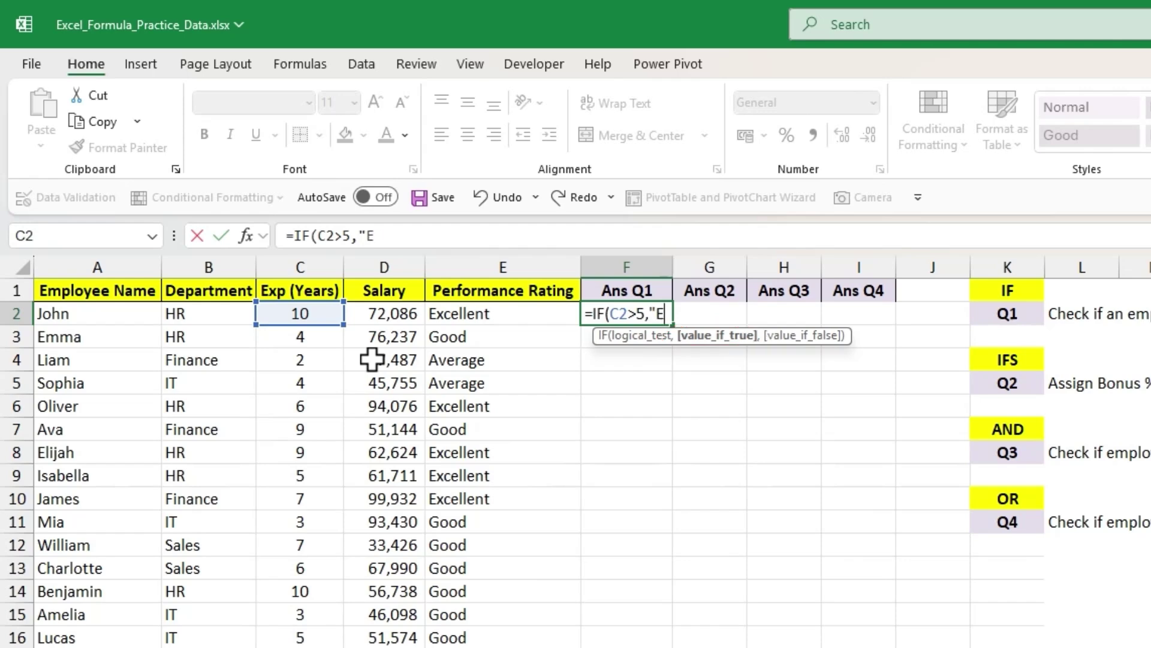
text(ligible")
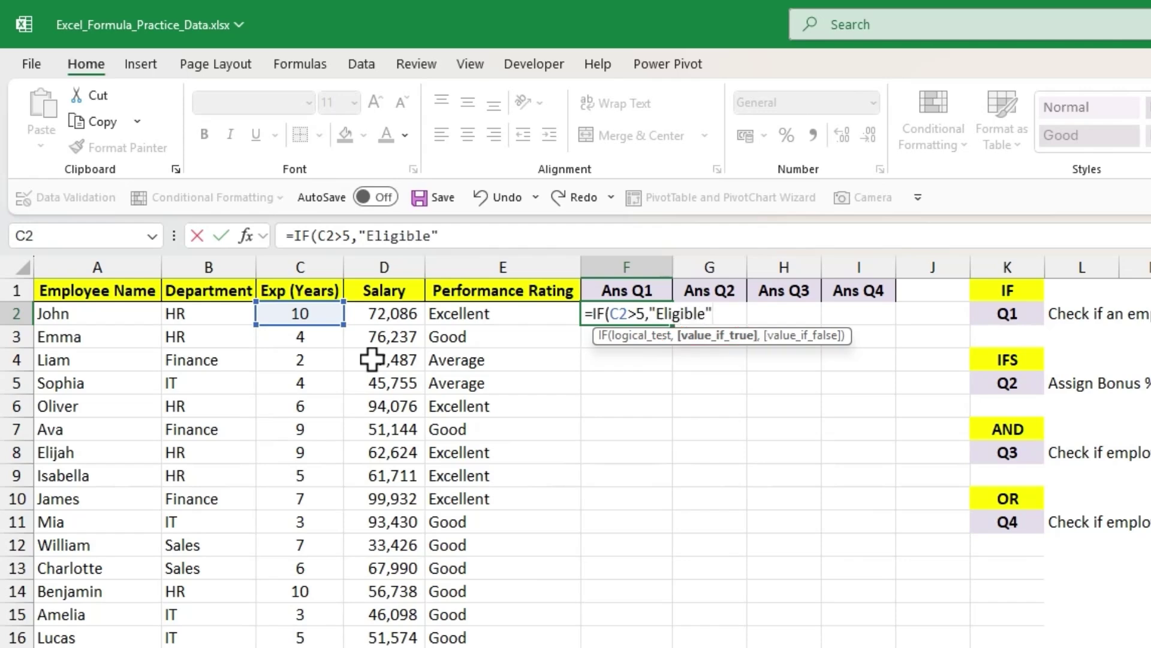
text(,"not El)
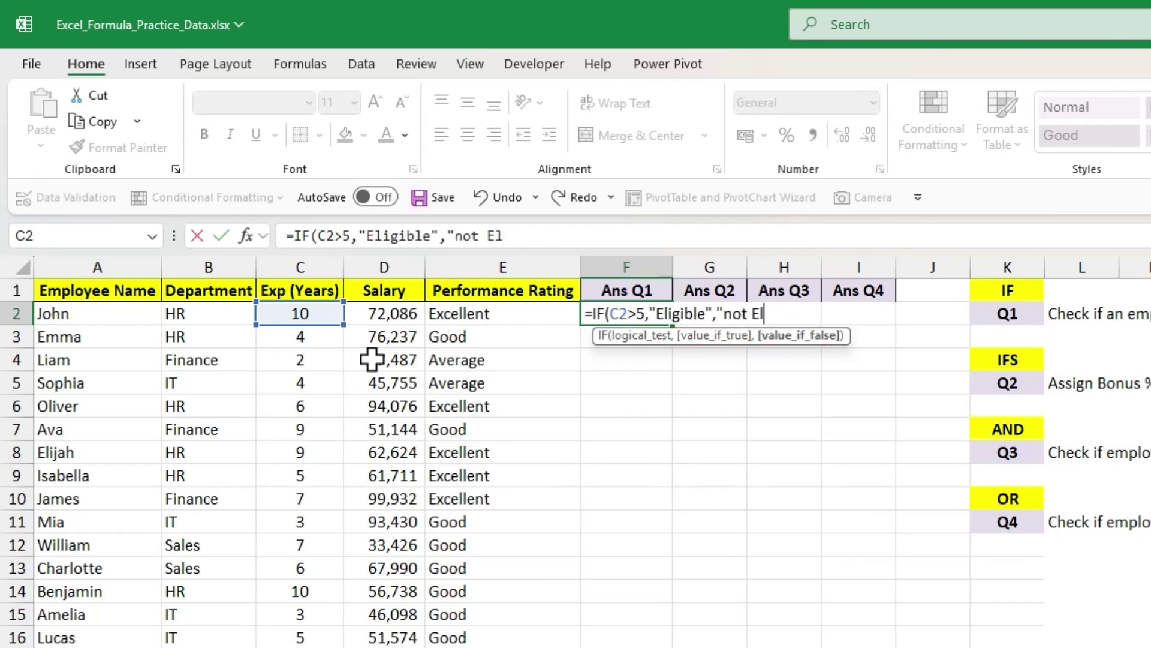
text(igible"))
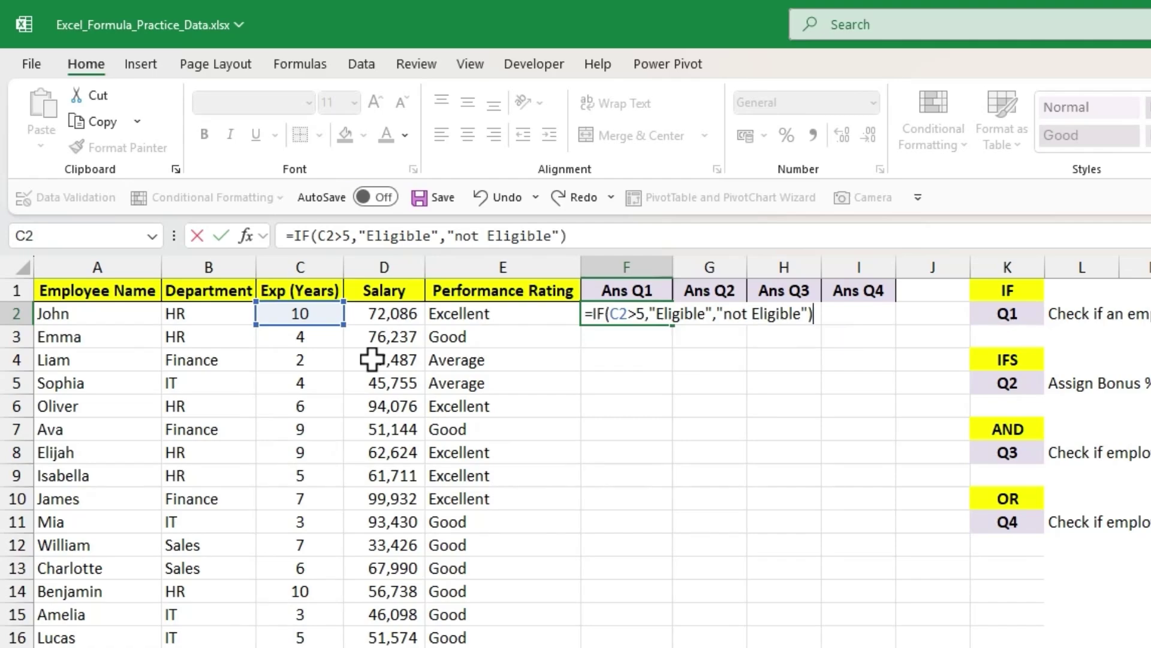
key(Return)
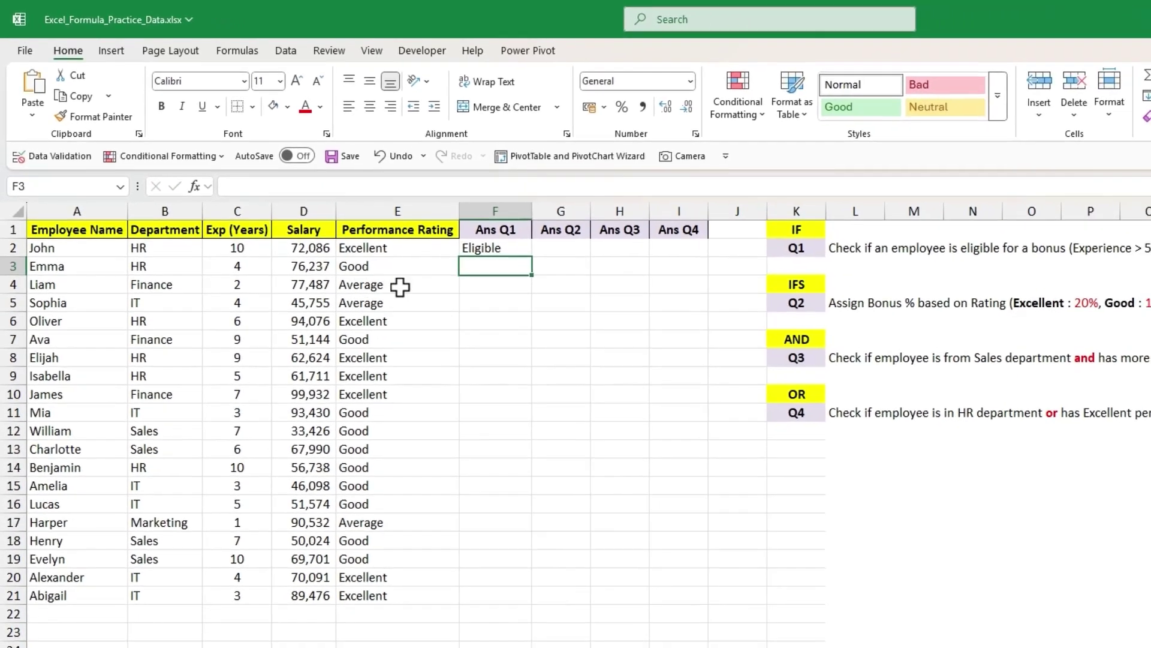
- Copy the F2 eligibility formula down through F21 for all employees
click(499, 247)
drag(531, 257, 511, 596)
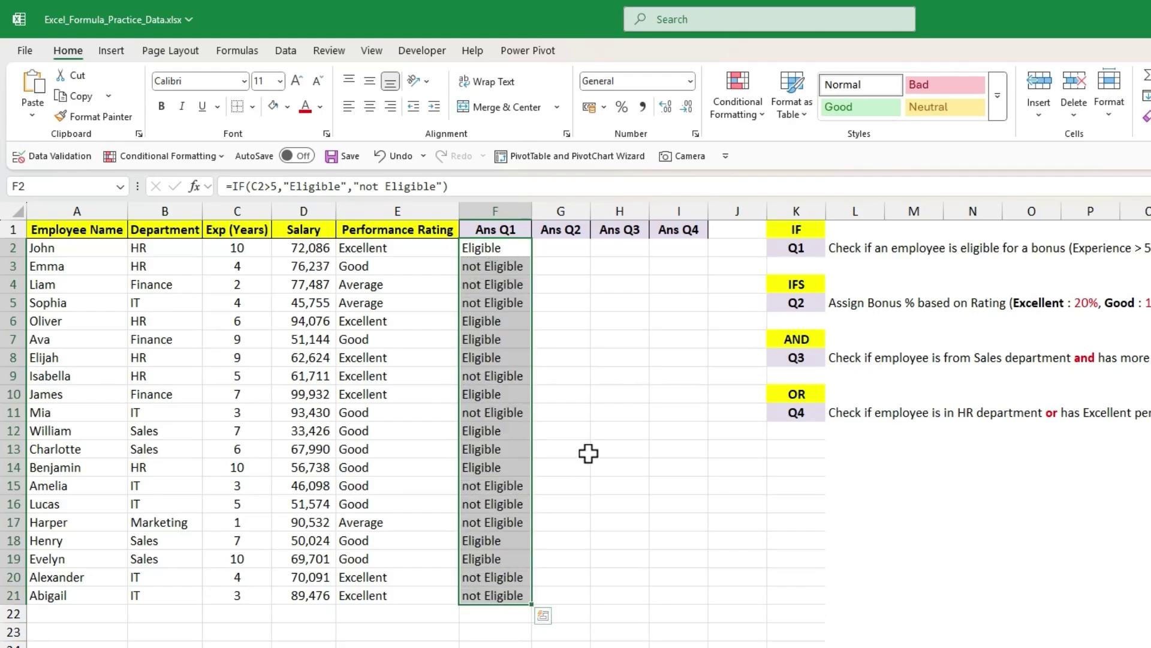
click(583, 442)
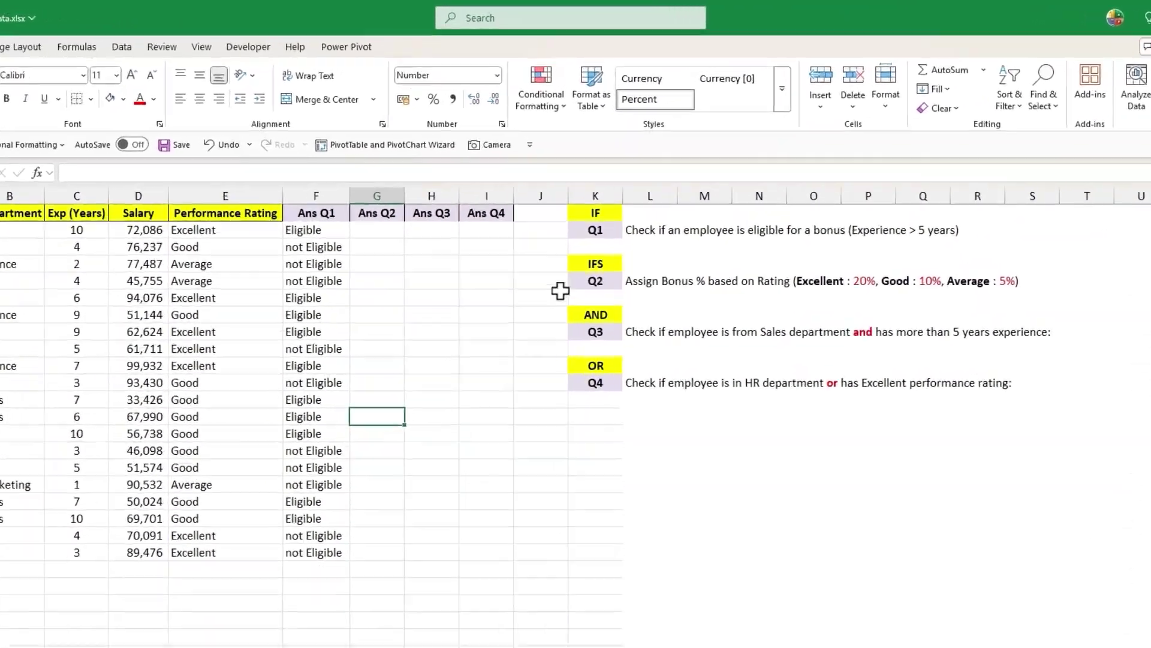
- Enter an IFS bonus formula in G2: Excellent 20%, Good 10%, Average 5%
click(780, 304)
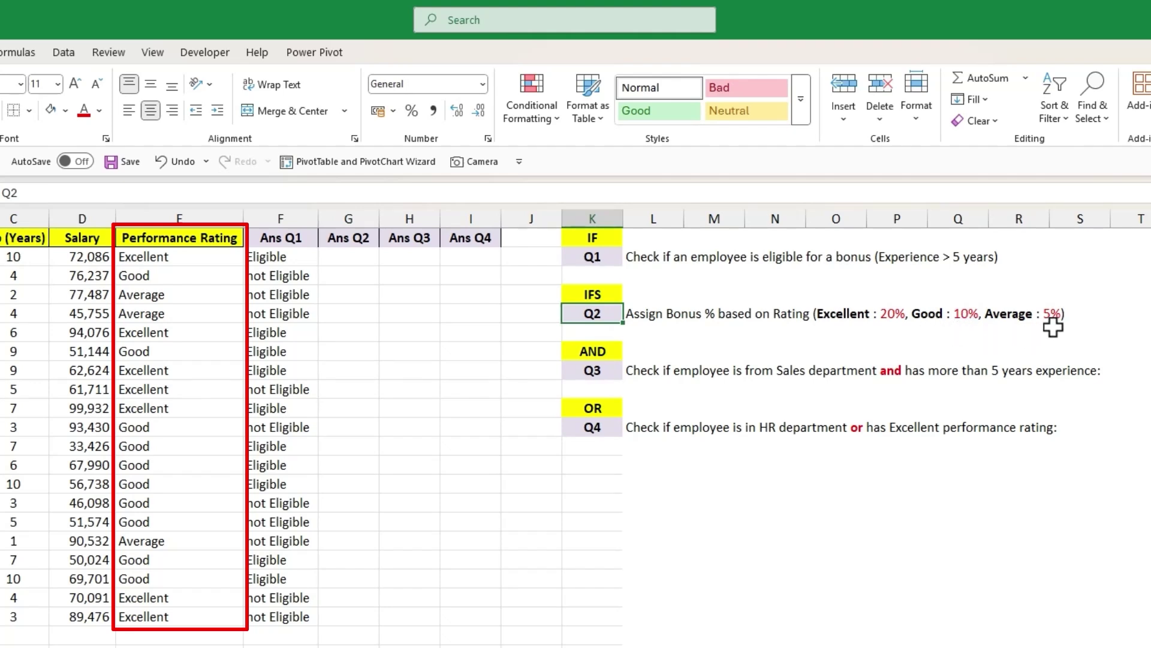
click(334, 254)
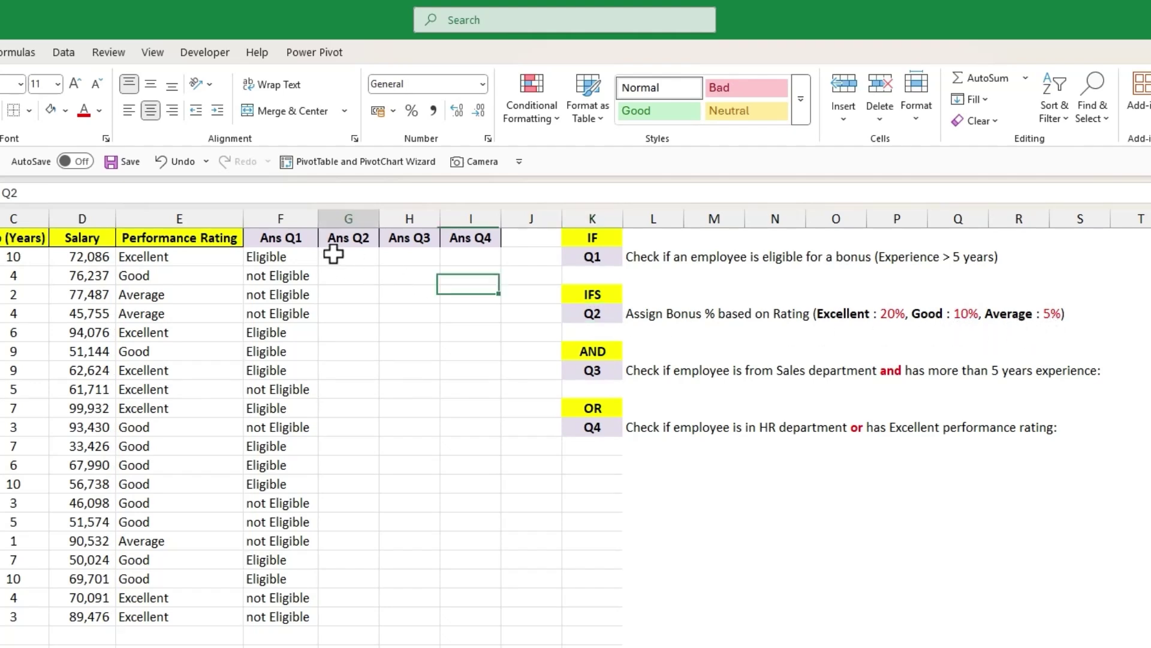
text(=IFS()
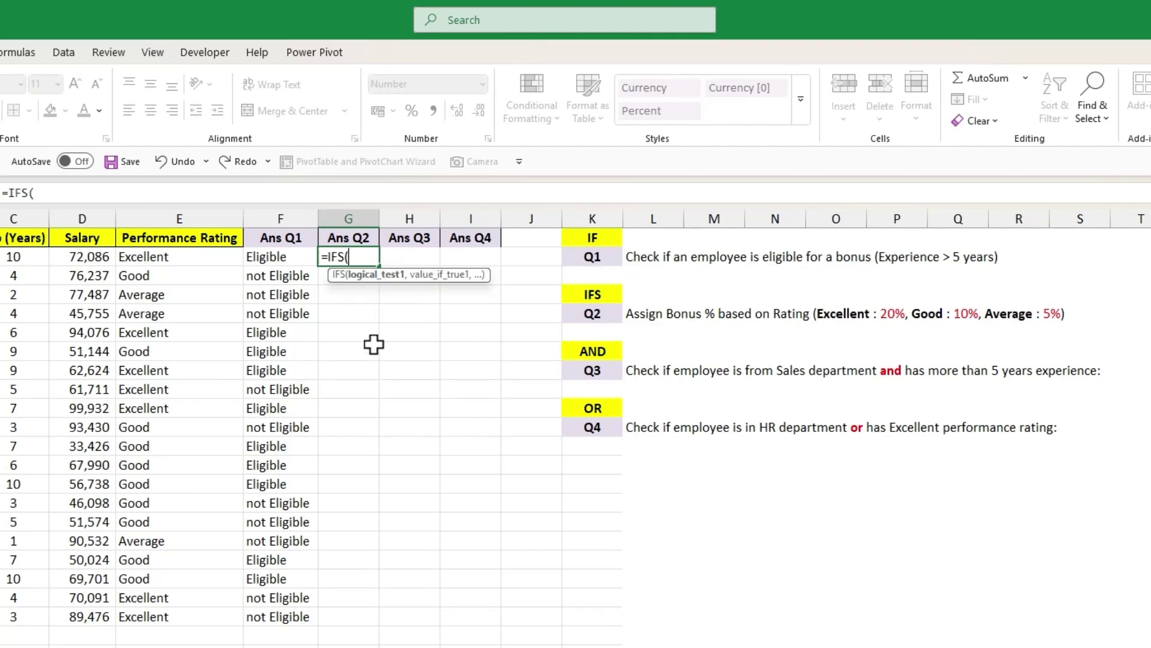
click(181, 257)
text(="Exce)
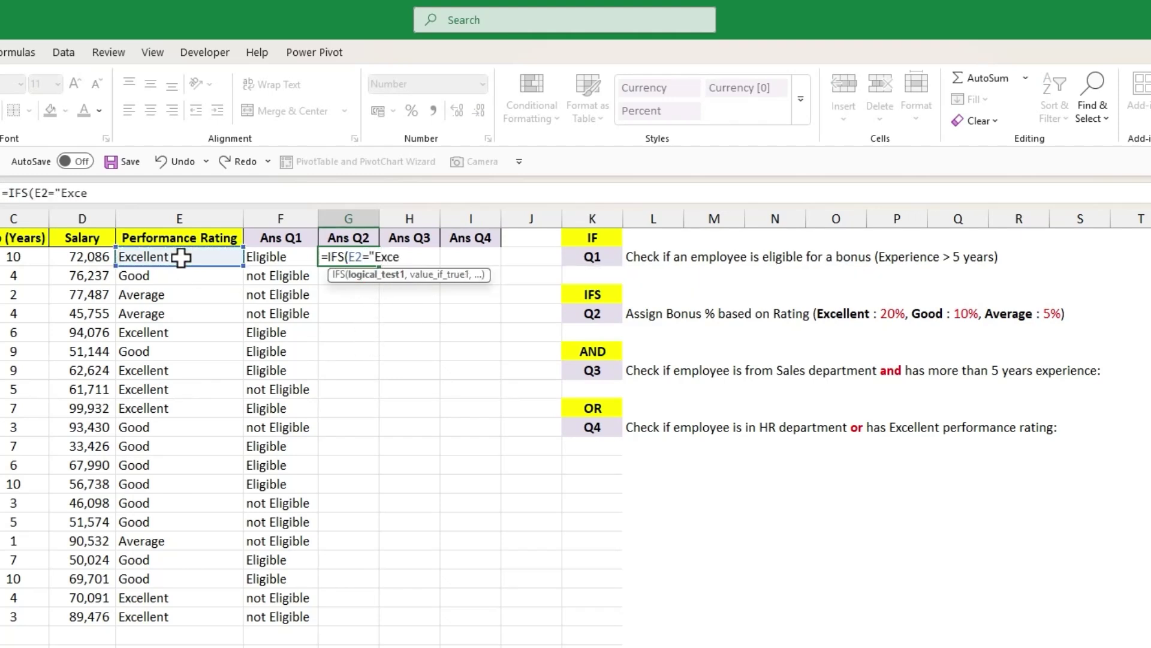
text(llent",)
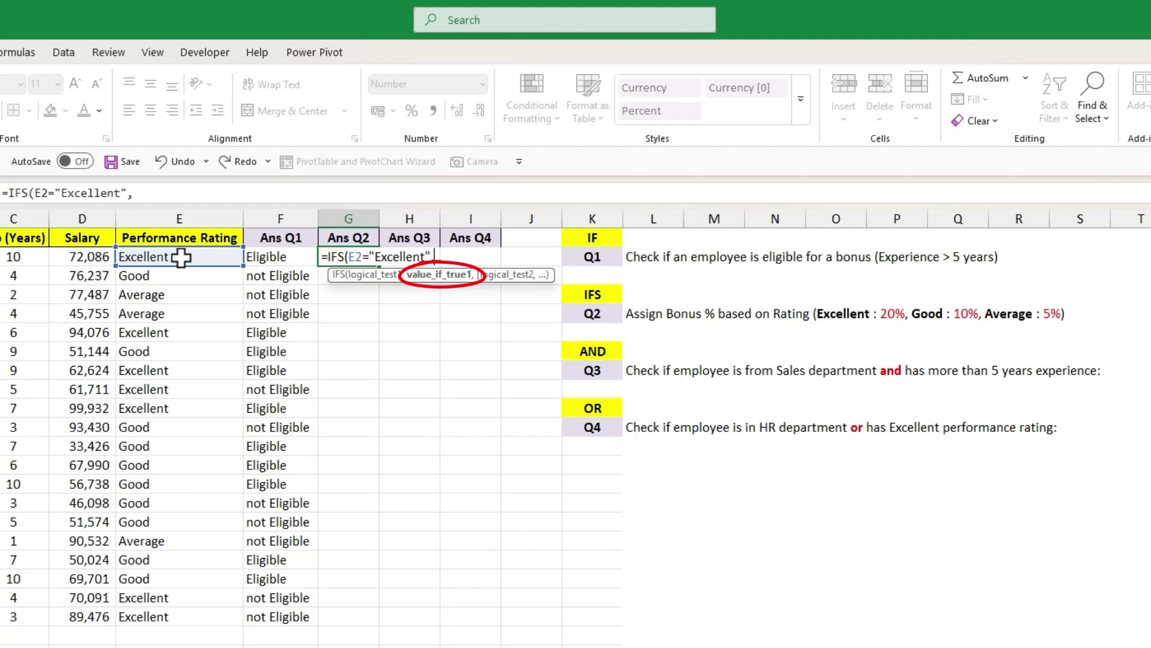
text(20%)
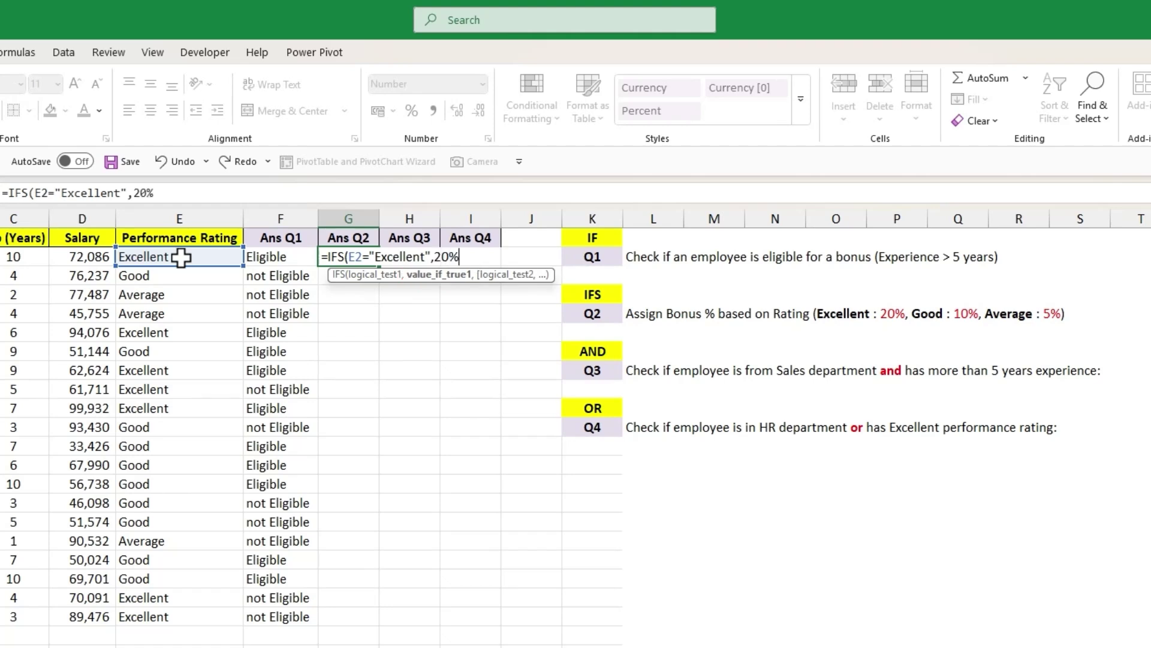
text(,)
click(181, 257)
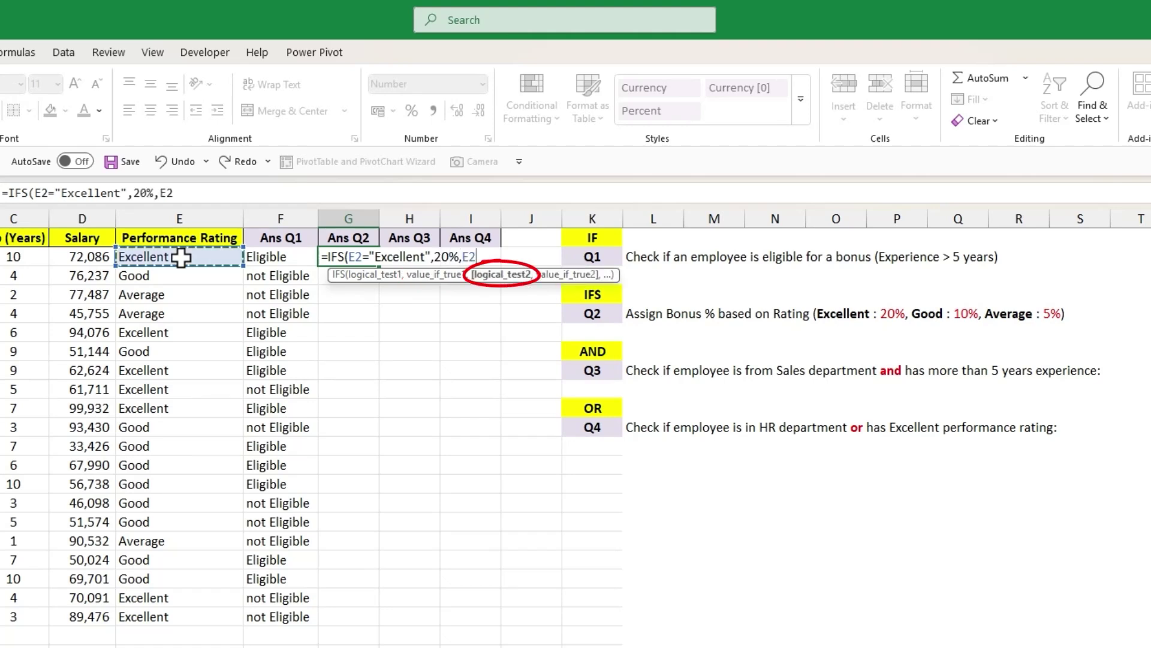
text(=)
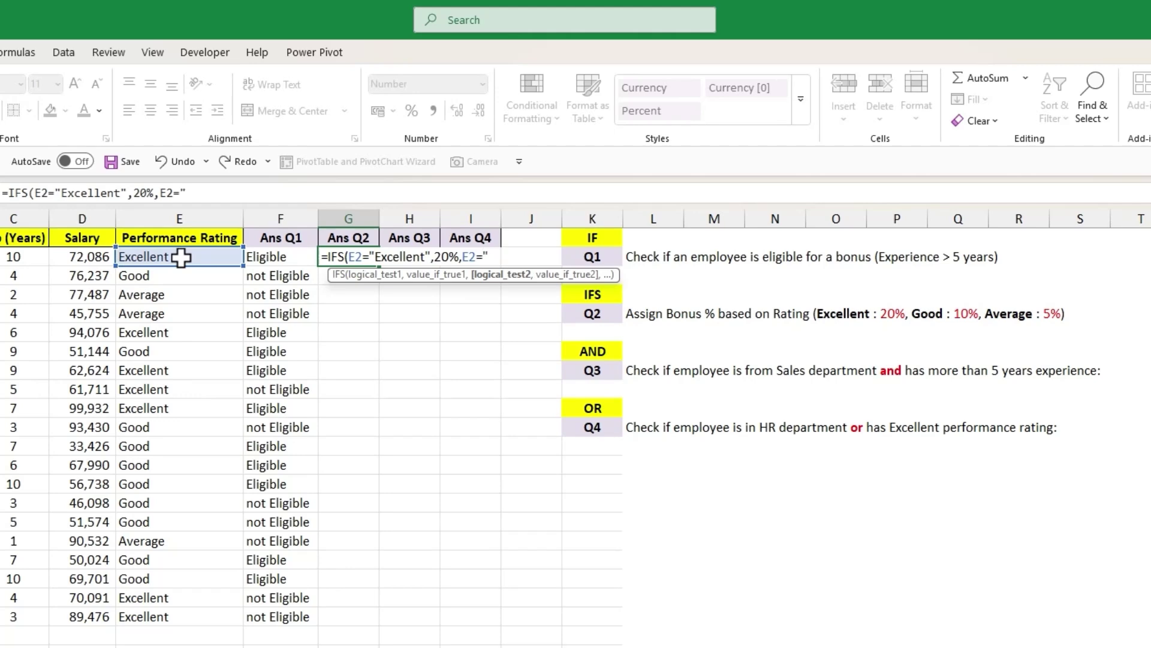
text("Good",)
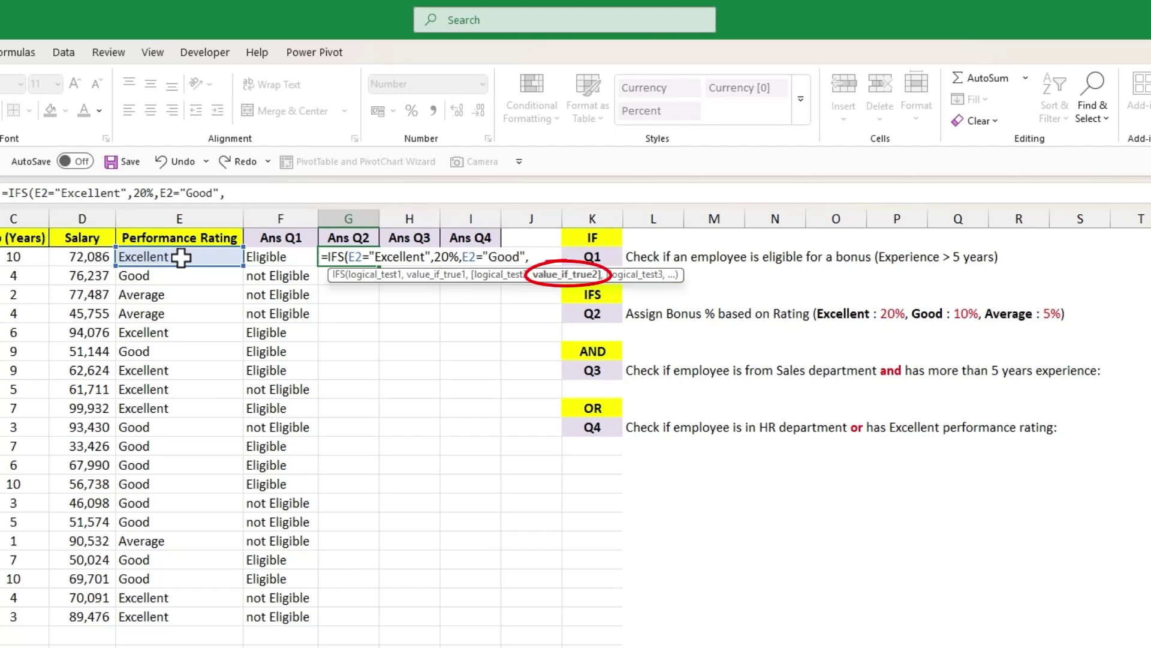
text(10)
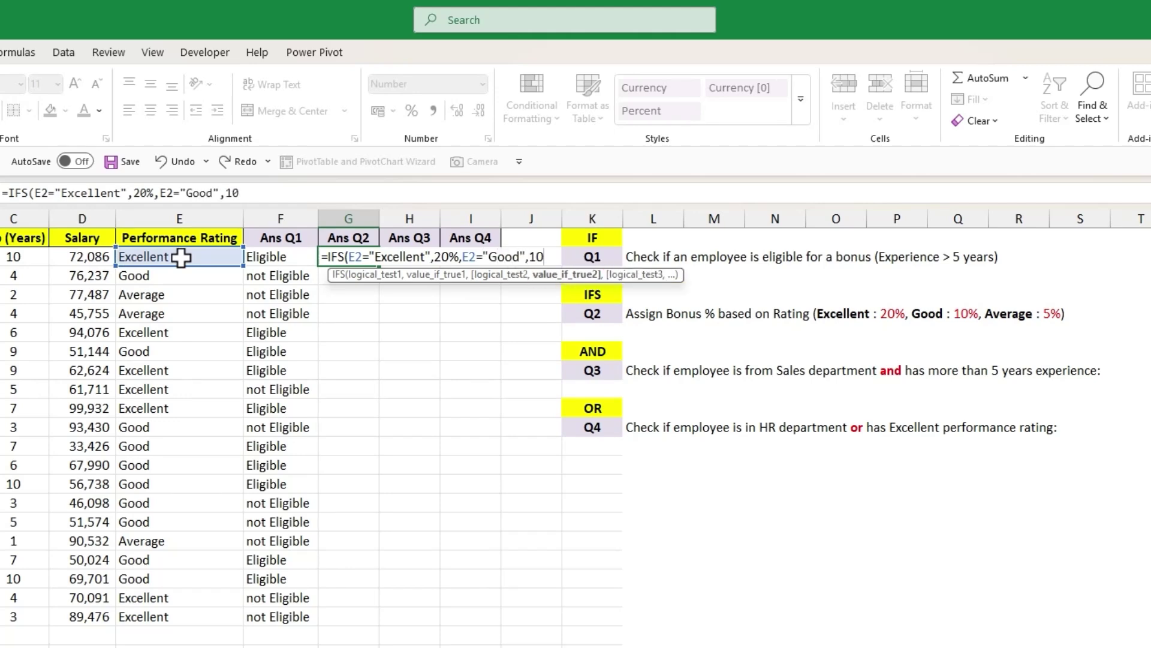
text(%,)
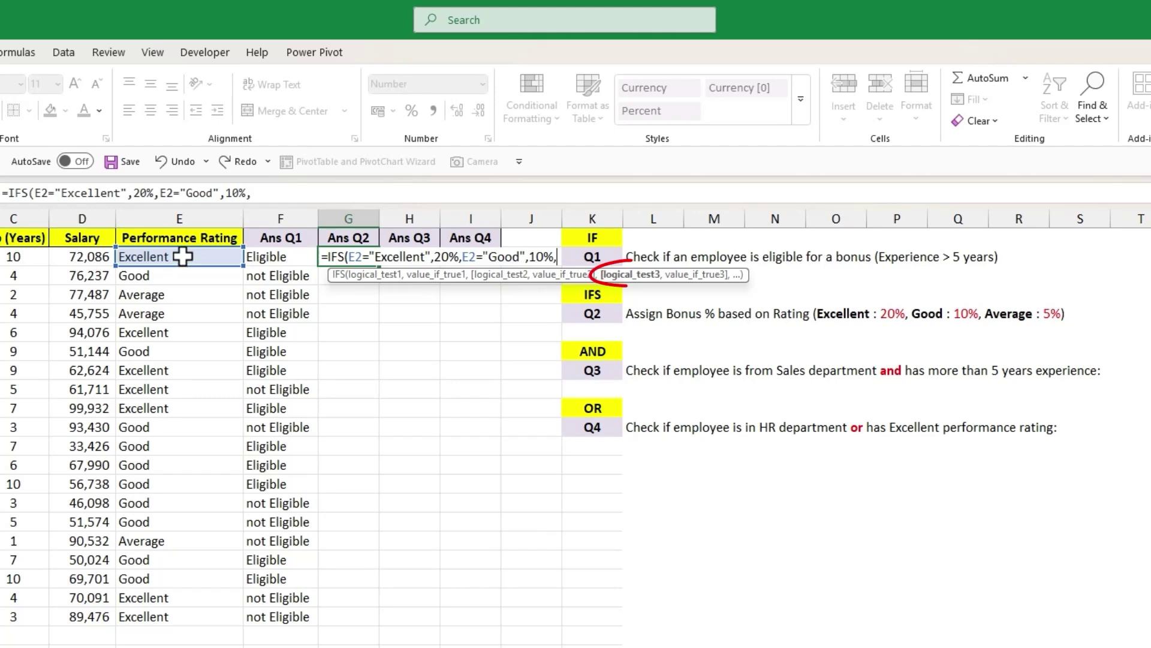
click(181, 257)
text(=)
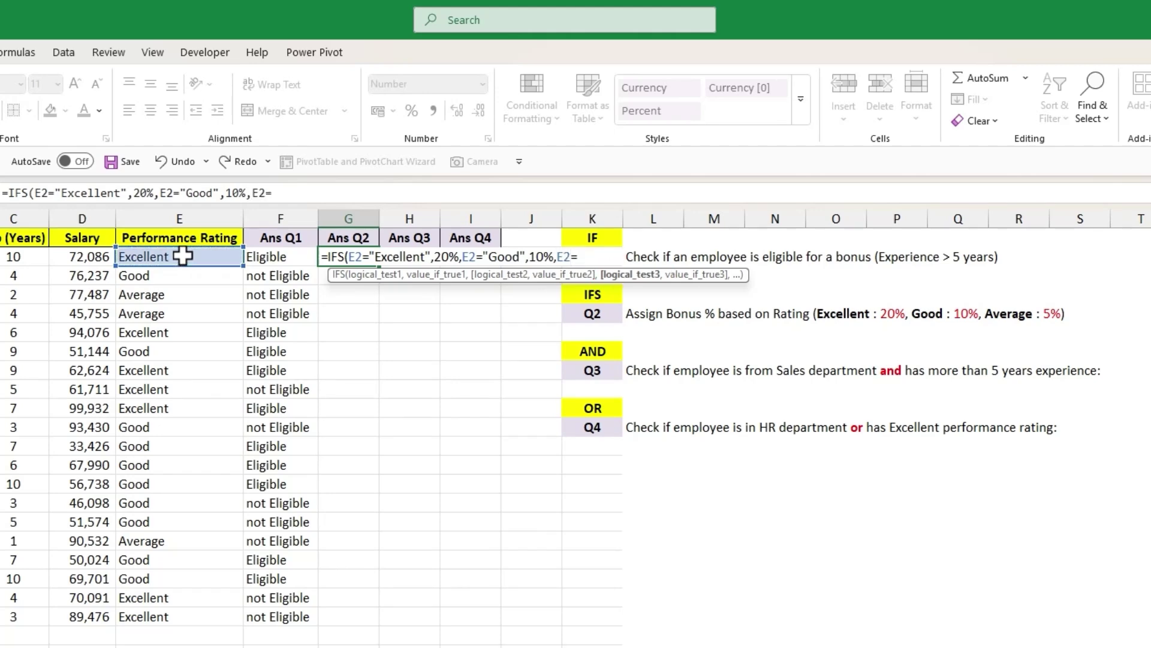
text("Average",)
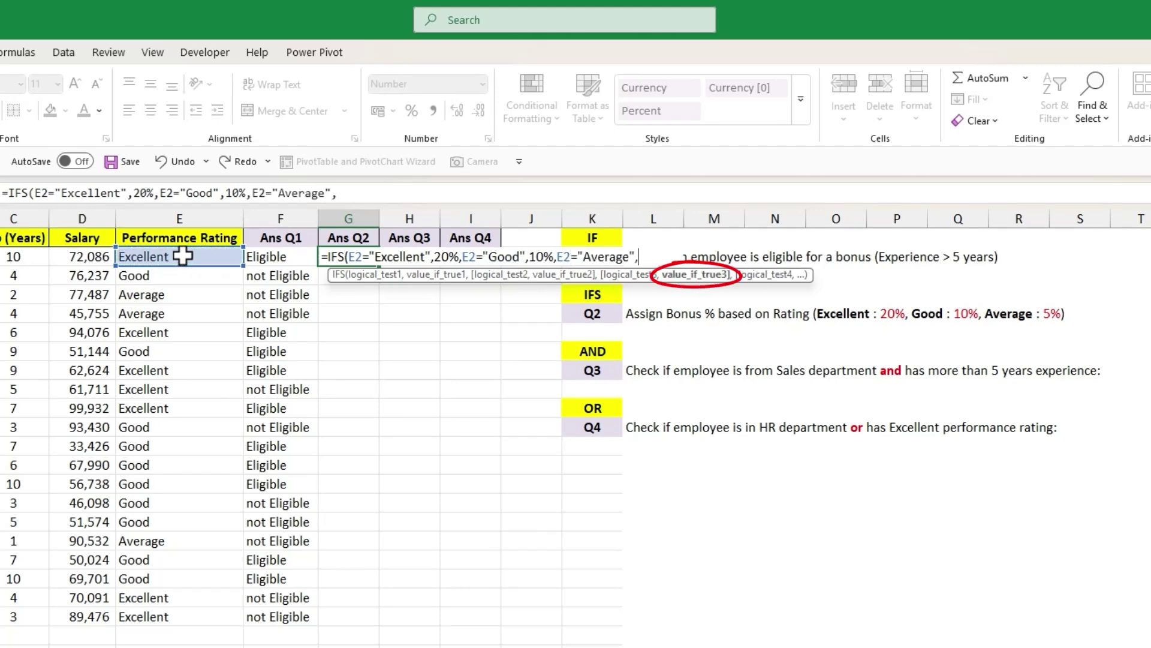
text(5)
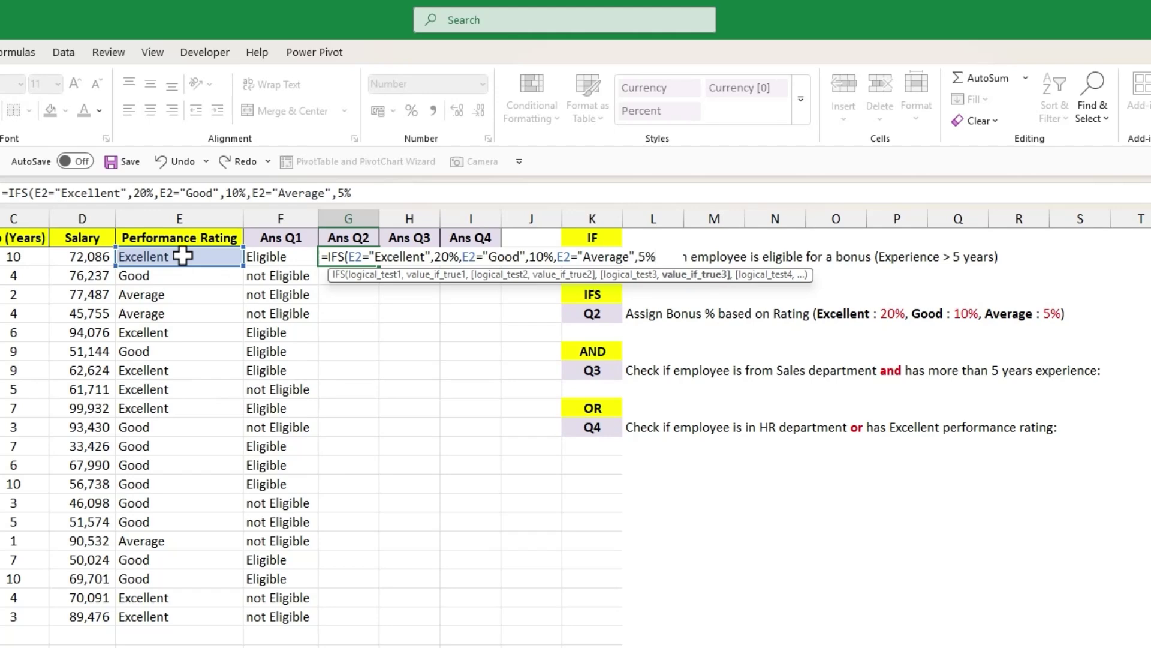
text(%))
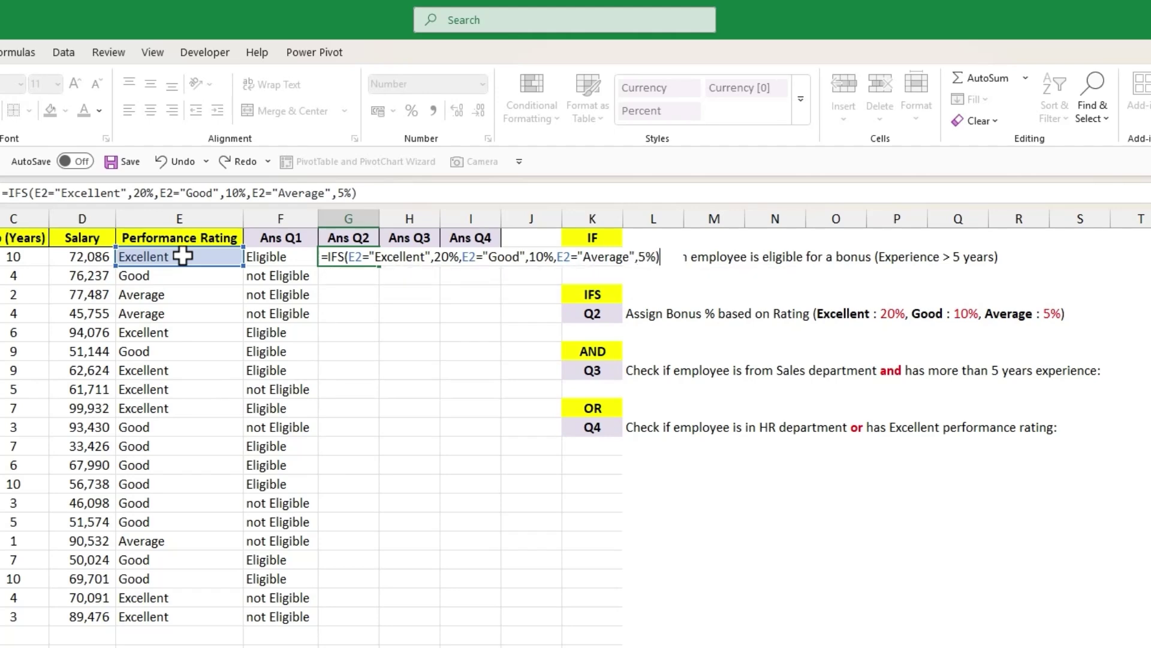
key(Return)
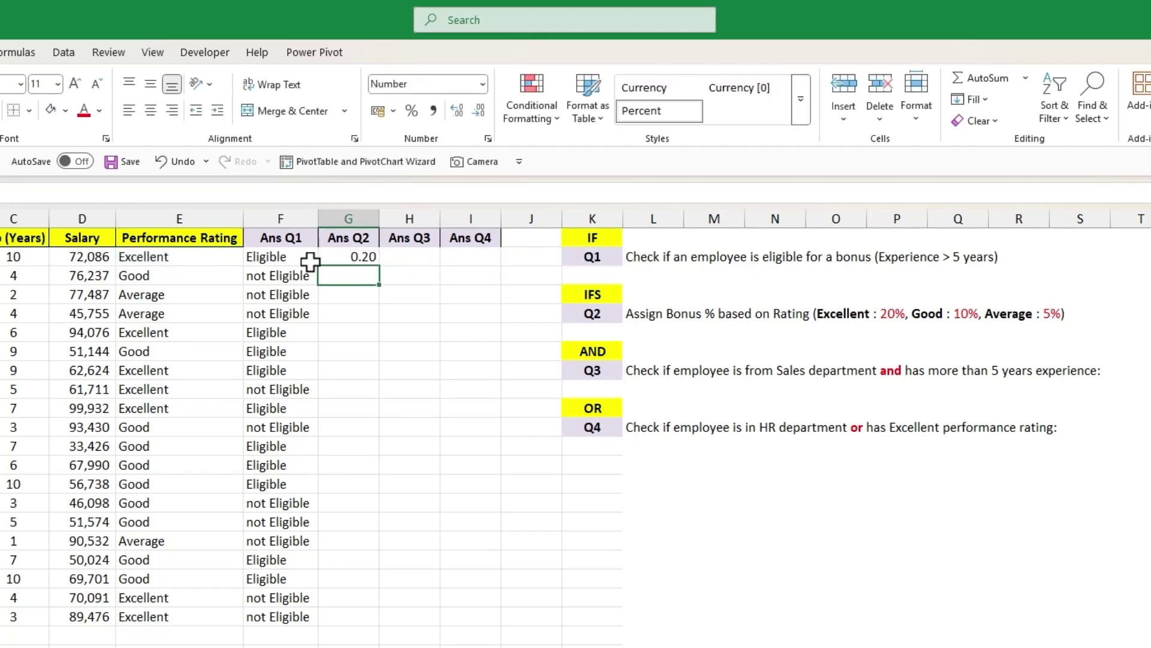
- Copy the bonus formula down to G21 and format the column as percentages
click(345, 258)
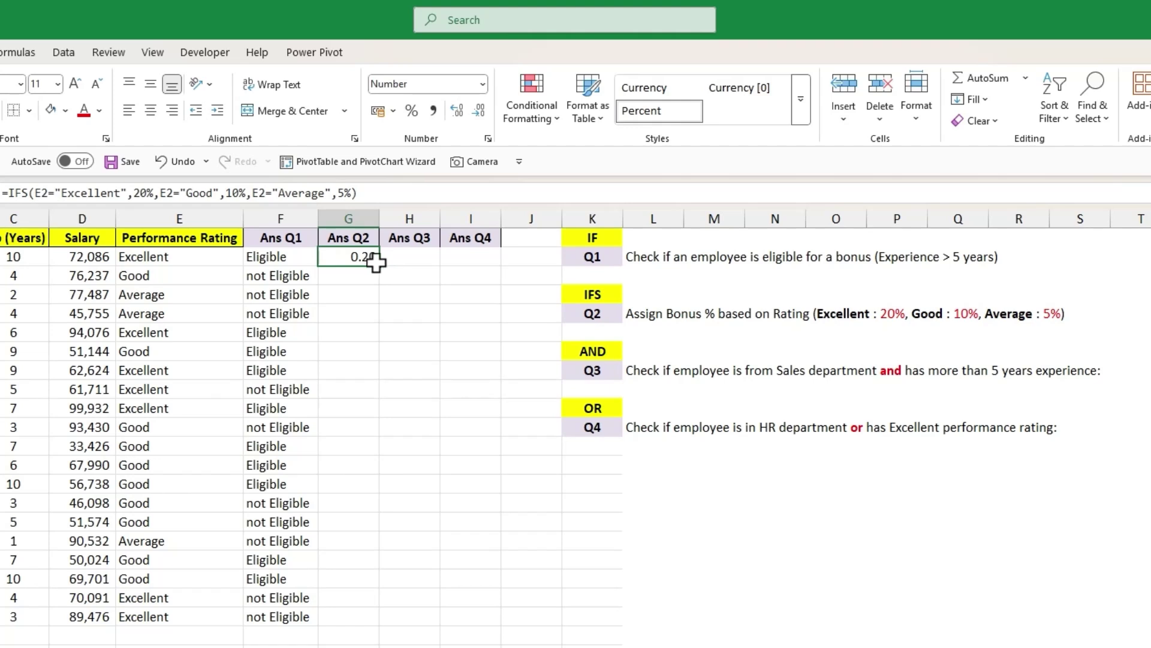
drag(375, 261, 351, 620)
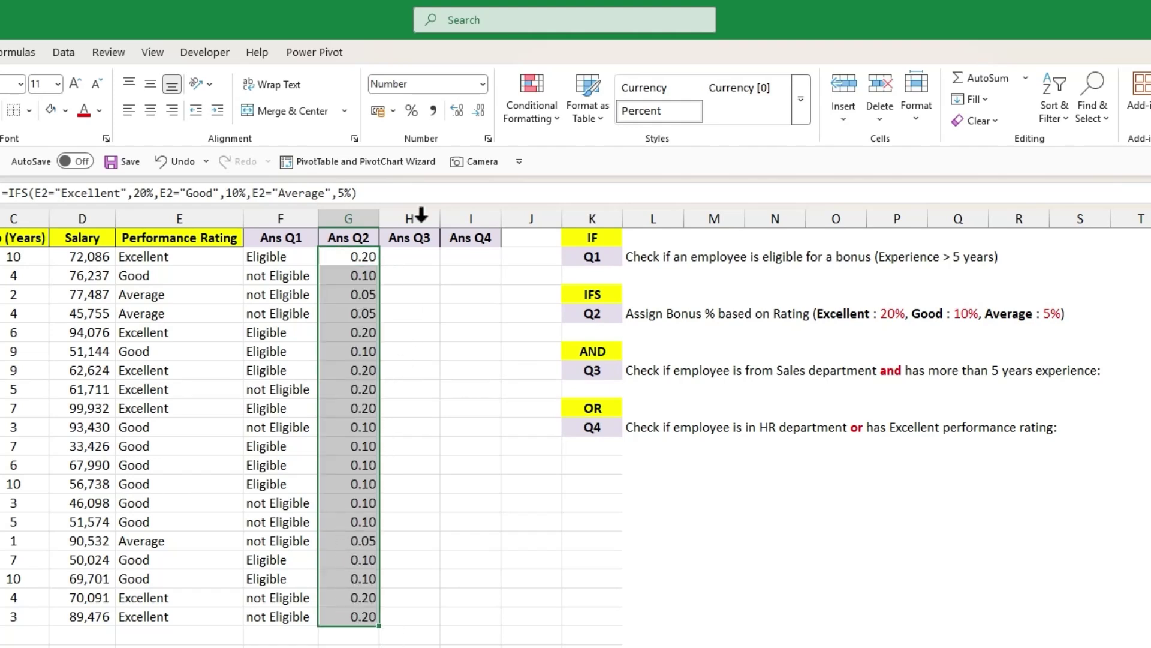
click(411, 113)
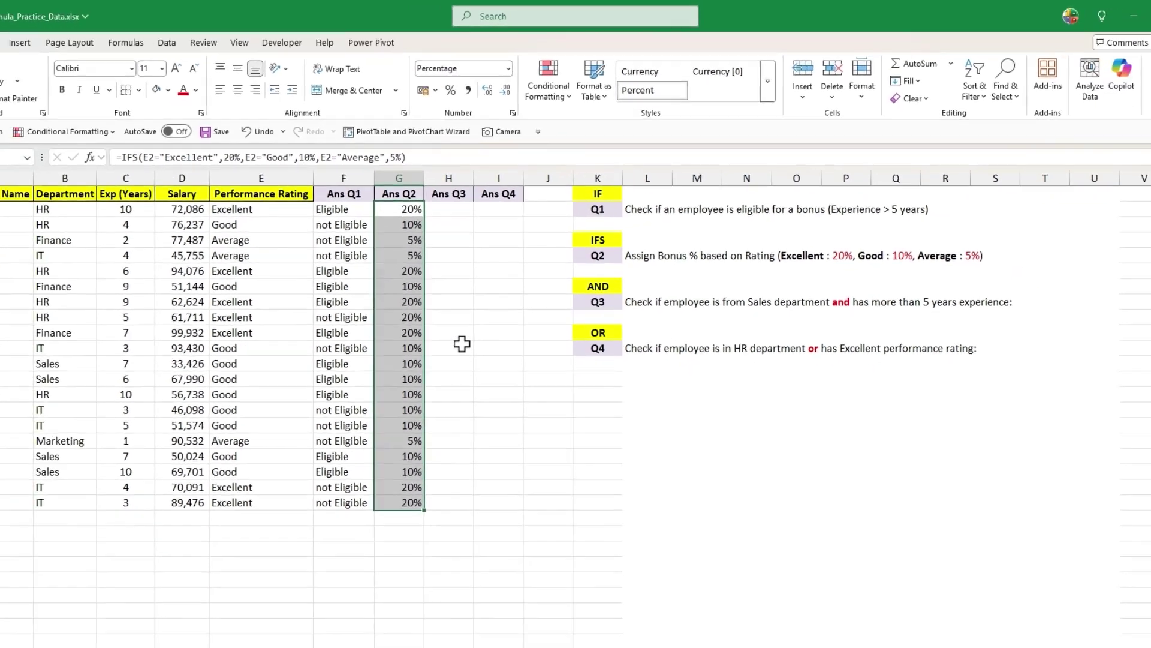
click(410, 427)
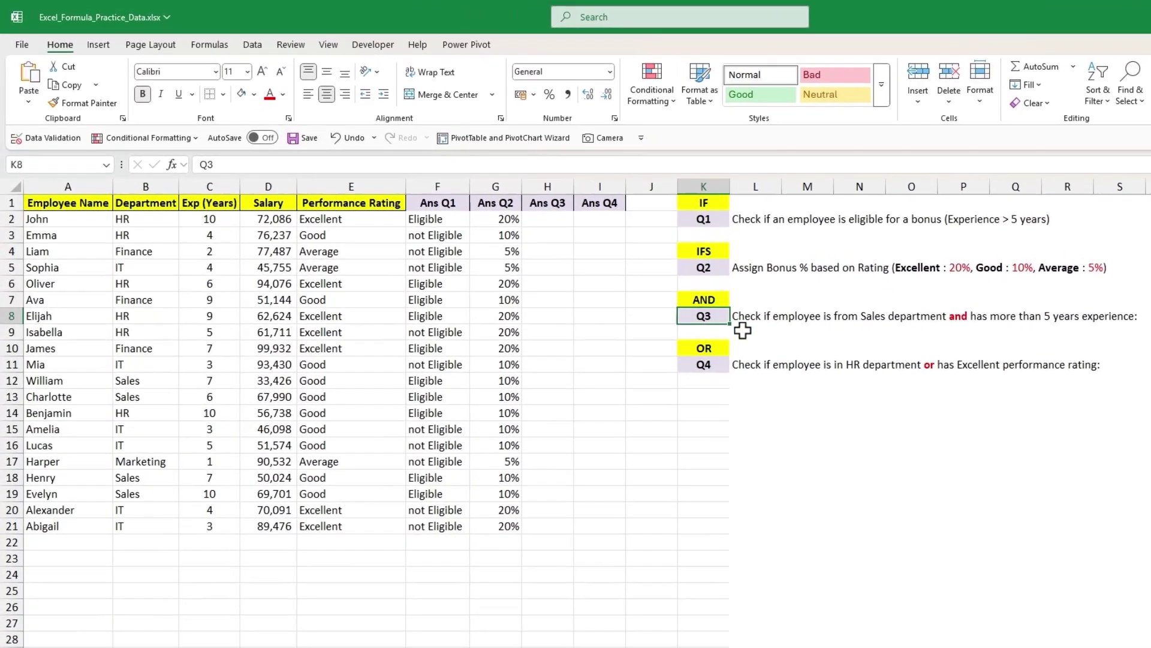
click(601, 270)
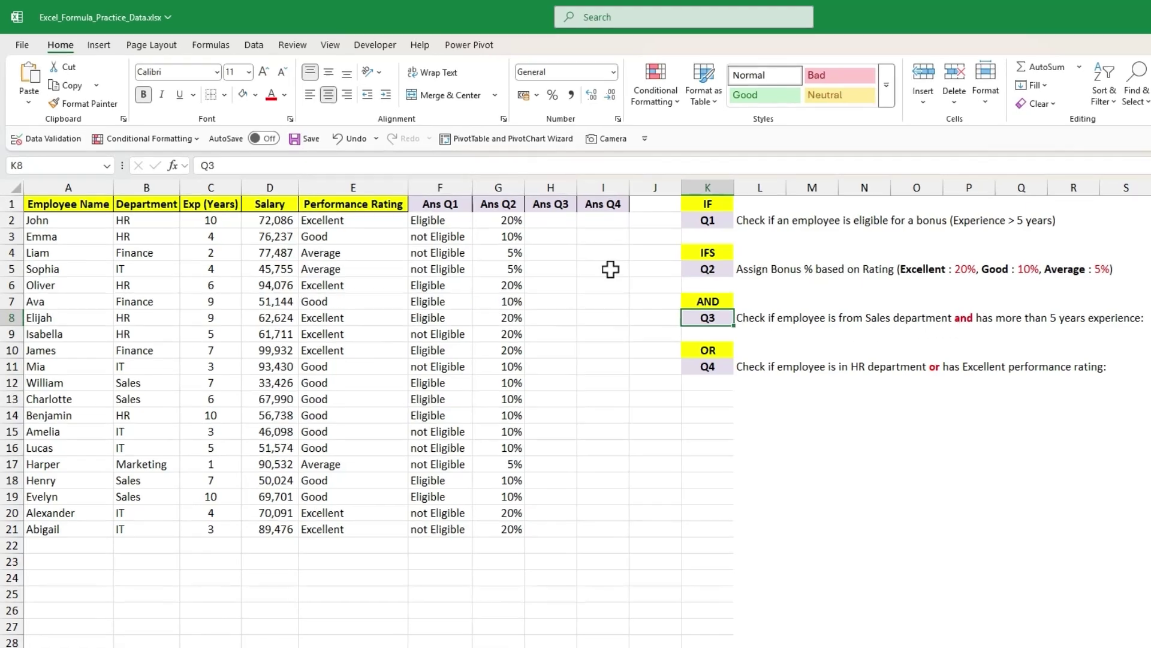
- Enter =IF(AND(B2="Sales",C2>5),"Yes","No") in H2, which returns No
click(548, 219)
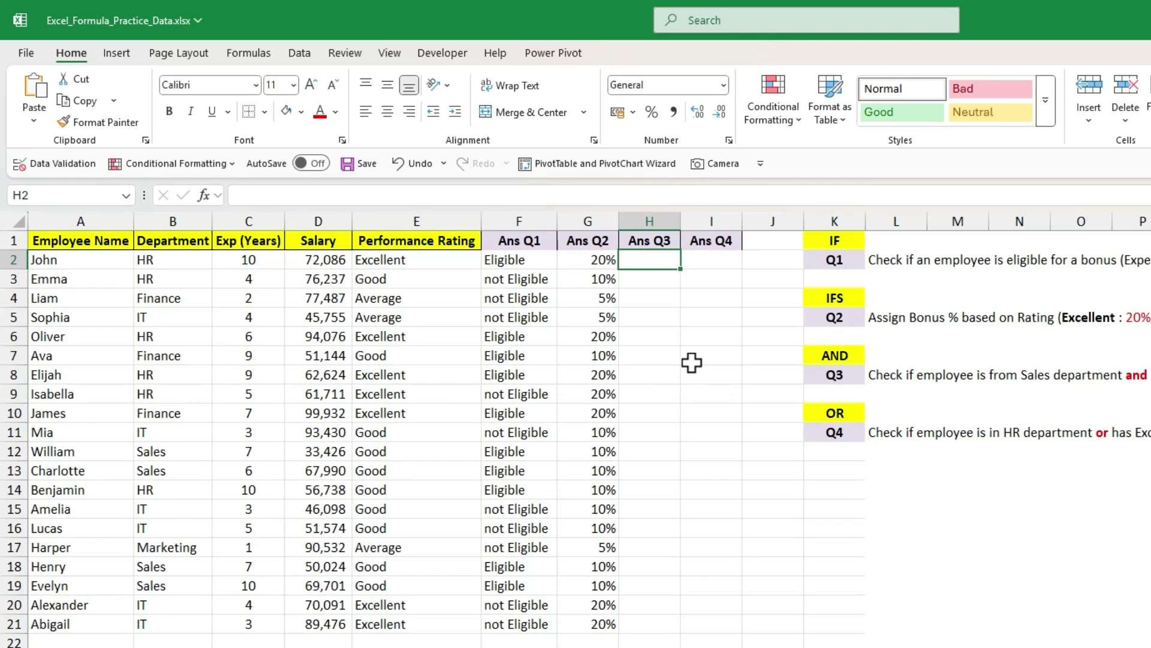
text(=IF()
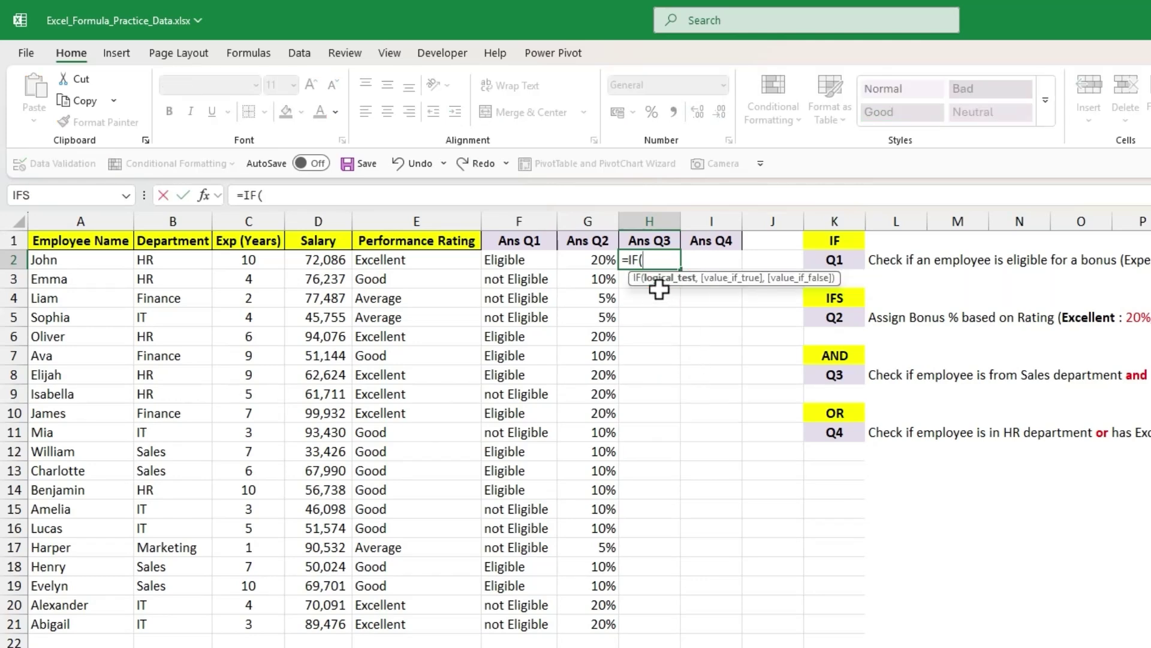
text(an)
key(Tab)
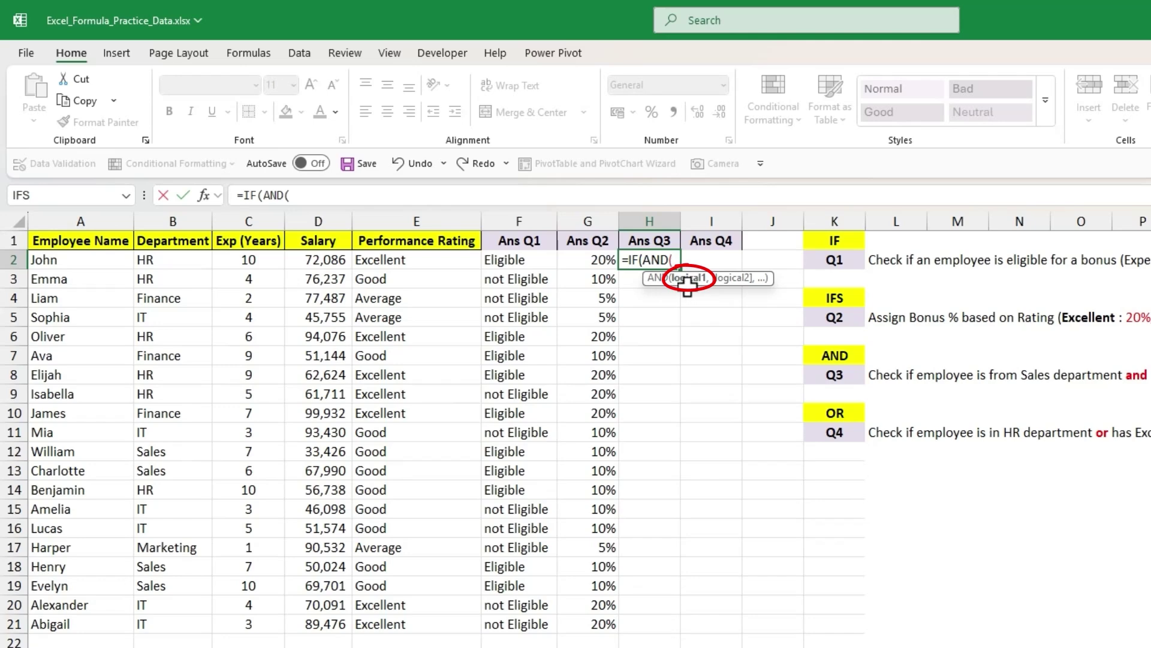
click(196, 261)
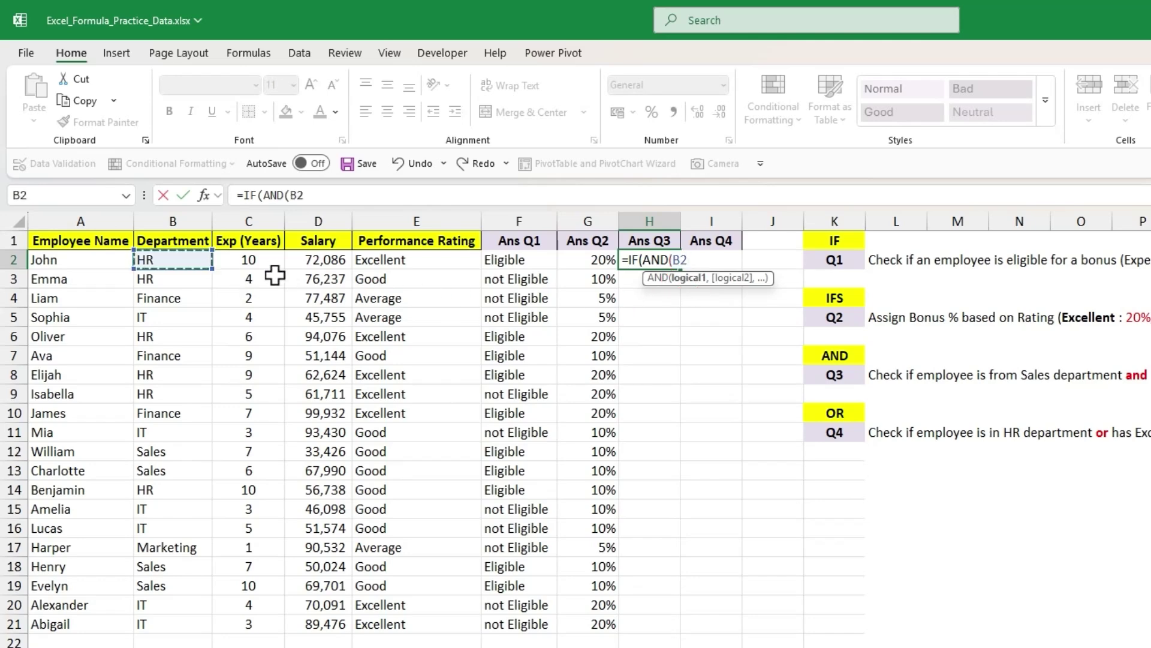
text(="Sales",)
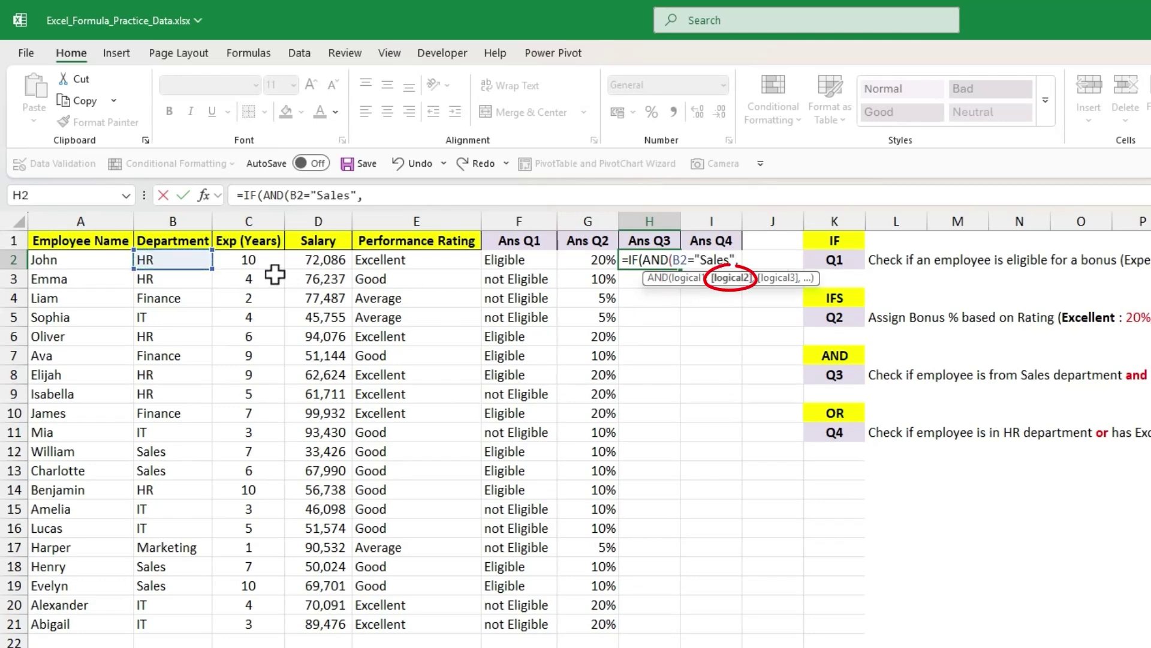
click(265, 260)
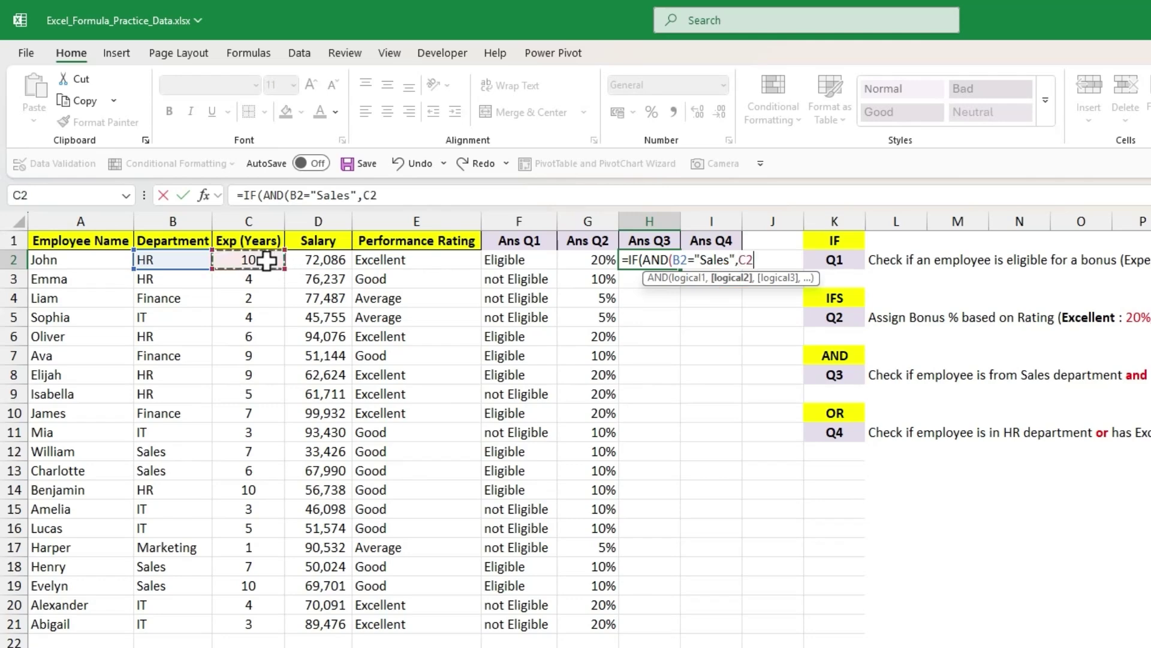
text(>5)
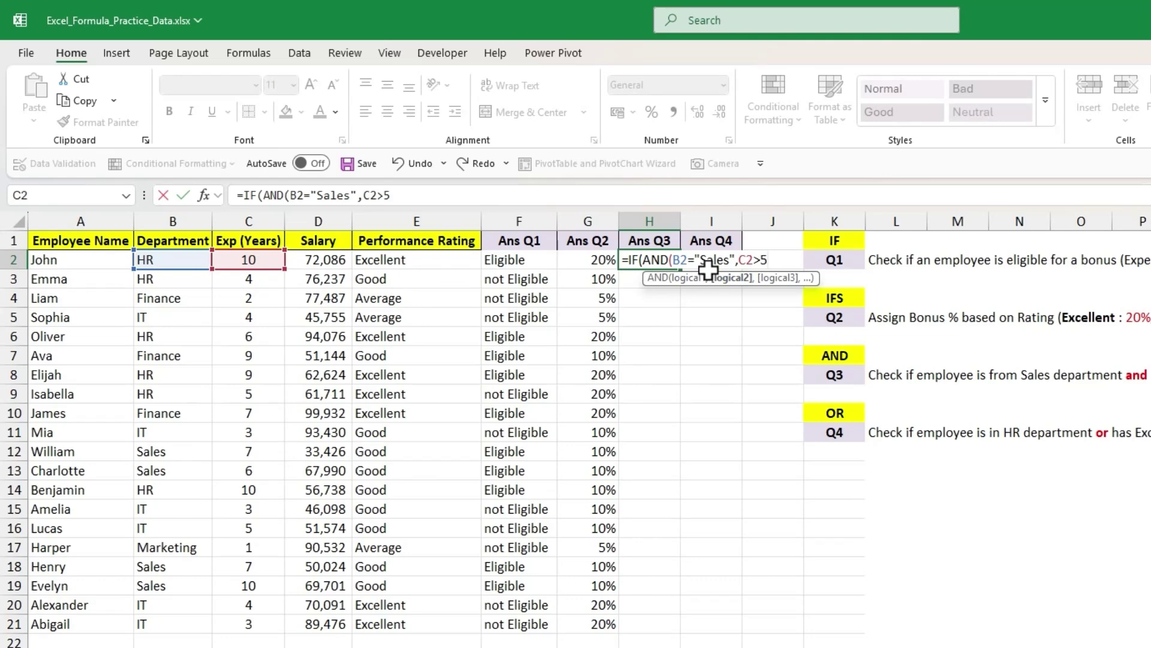
text())
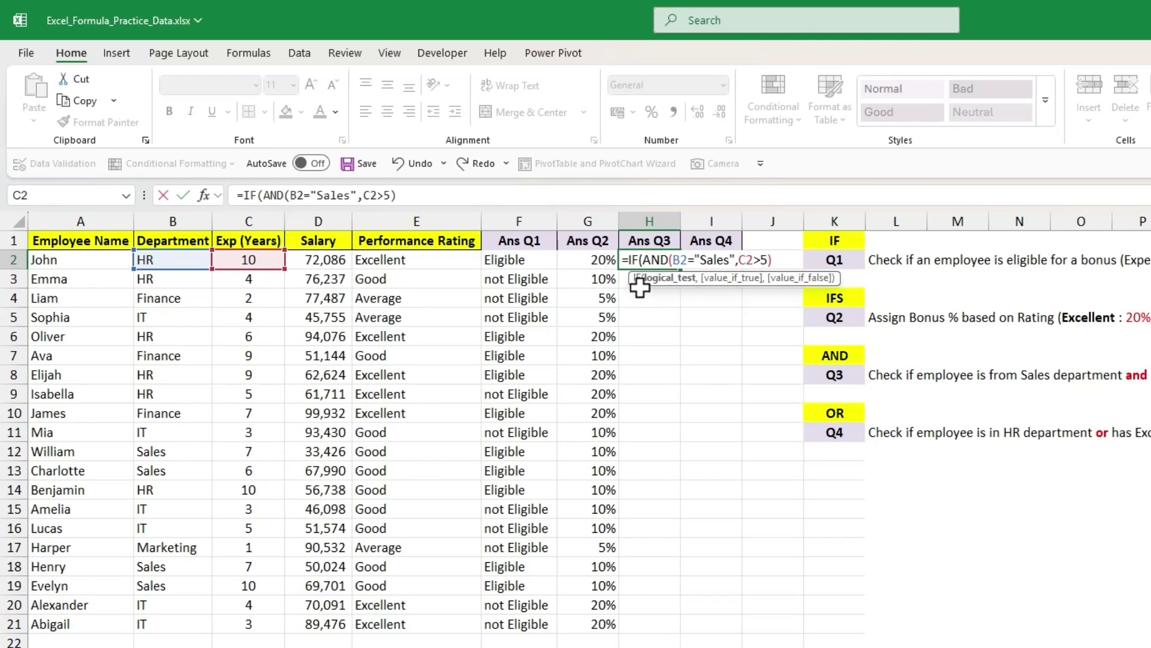
text(,)
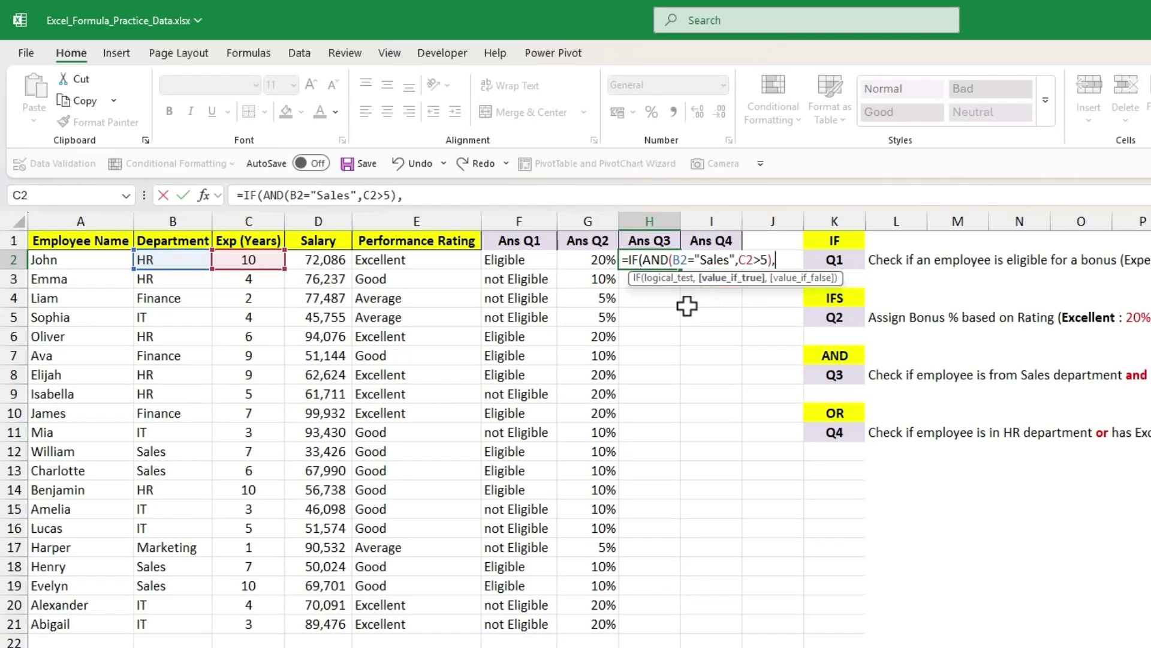
text("Yes",)
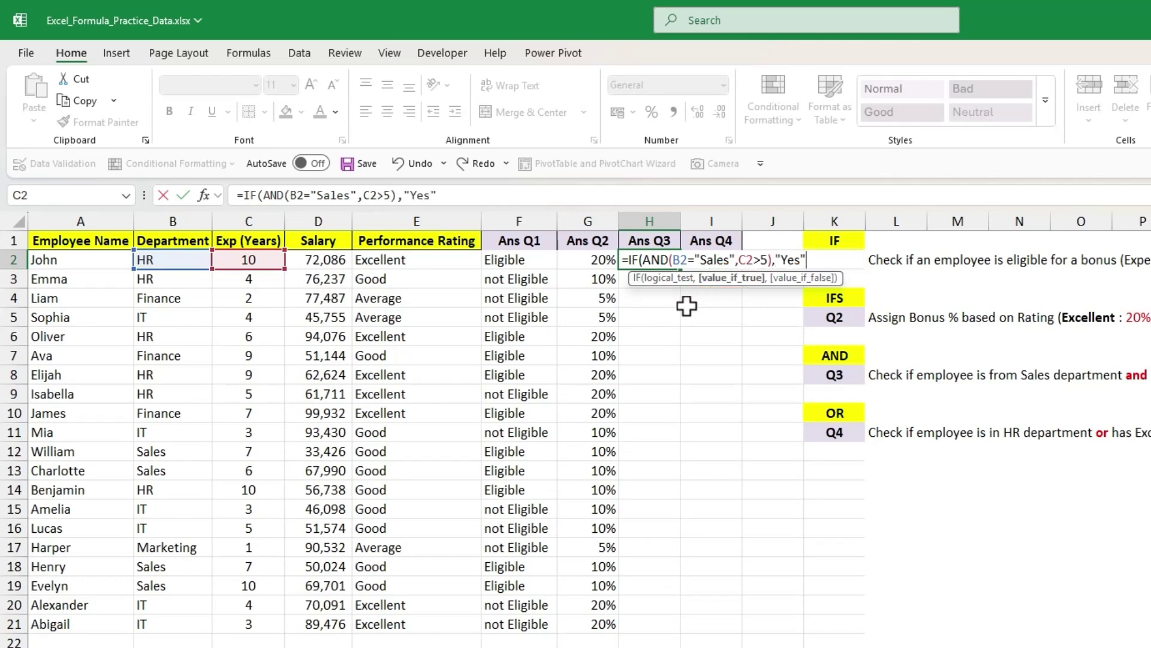
text("N)
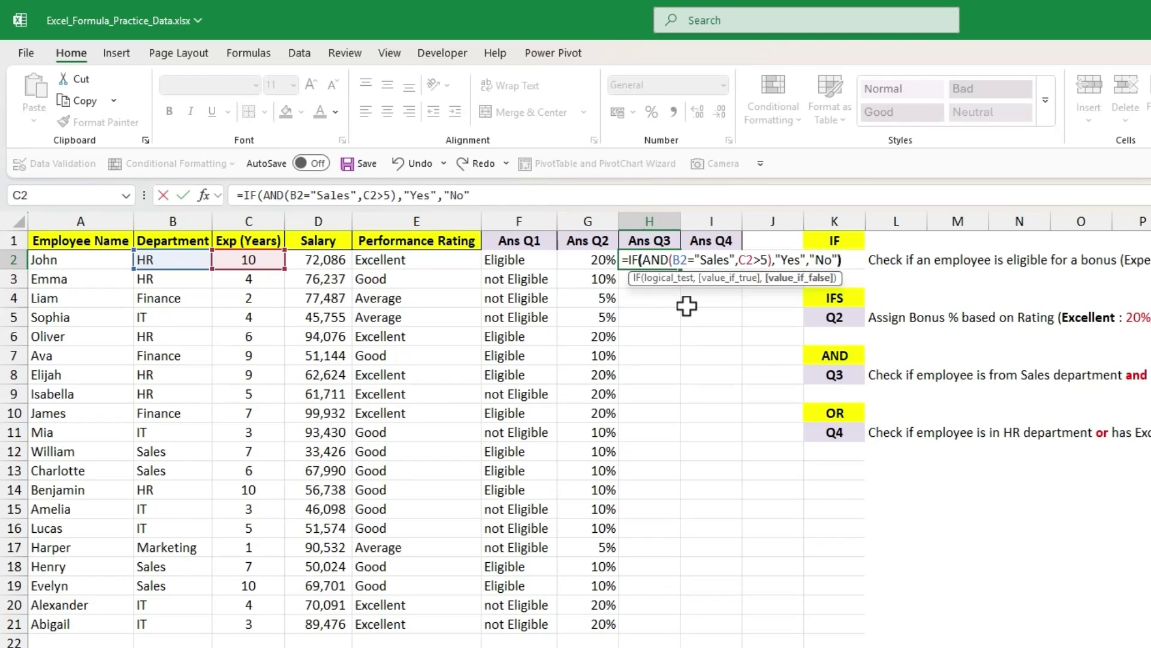
text(o"))
key(Return)
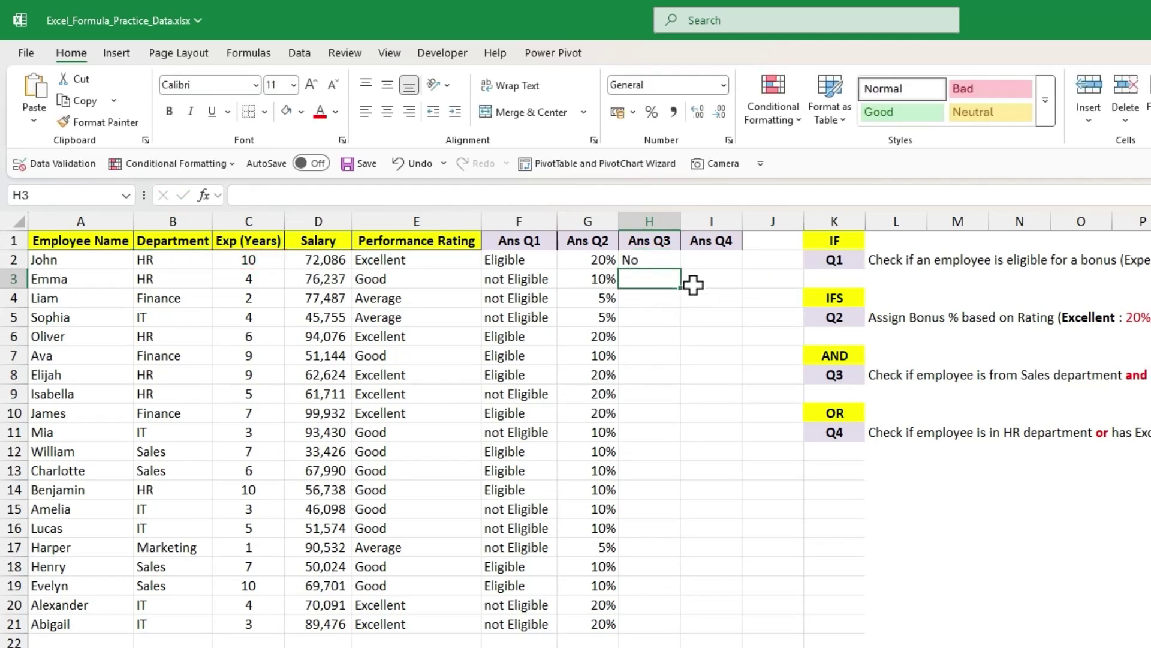
- Copy H2's Sales-and-experience formula down to H21 and check the copy in H12
click(663, 258)
double_click(682, 274)
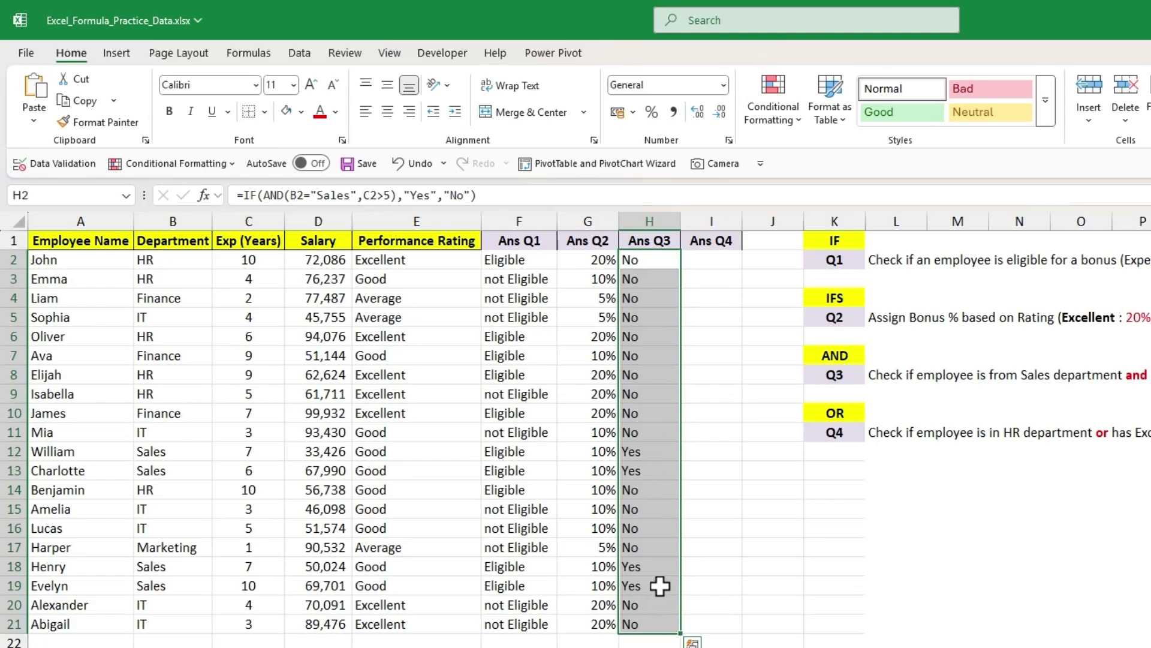
click(661, 458)
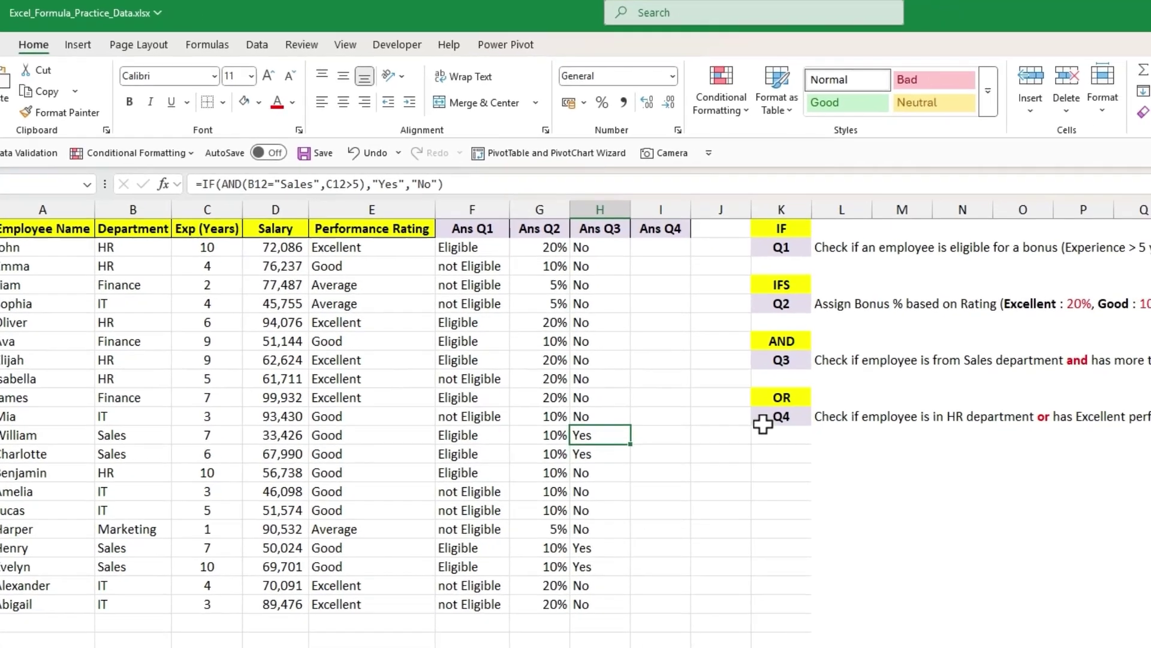
click(835, 432)
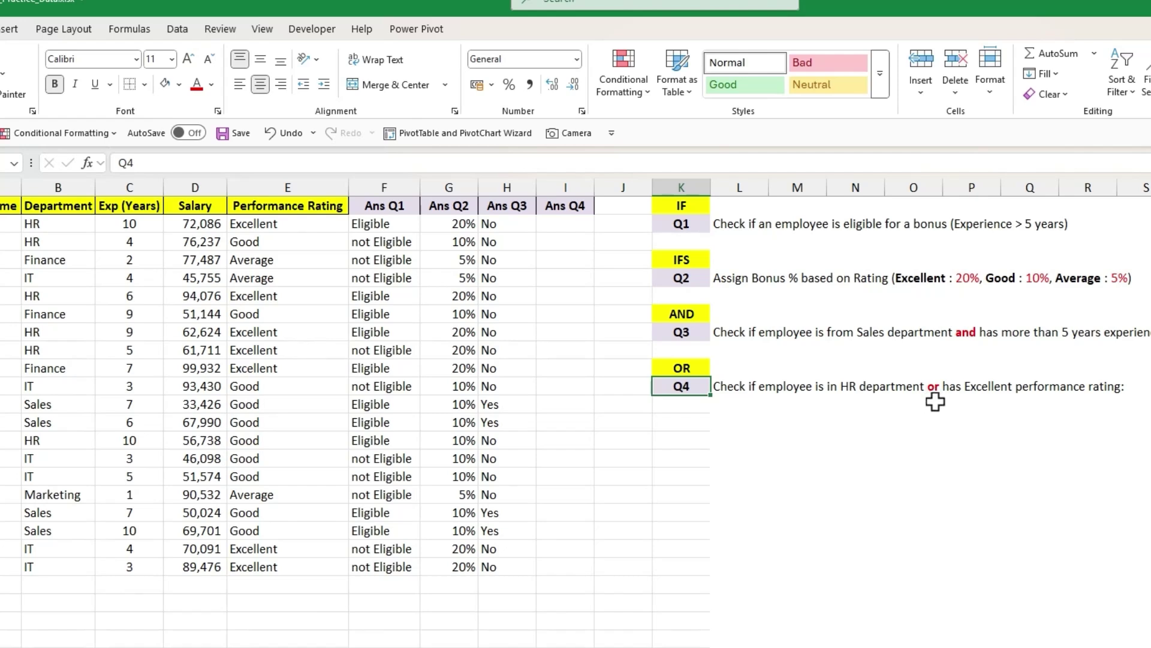
- Enter =IF(OR(B2="HR",E2="Excellent"),"Yes","No") in I2
click(563, 223)
text(=IF()
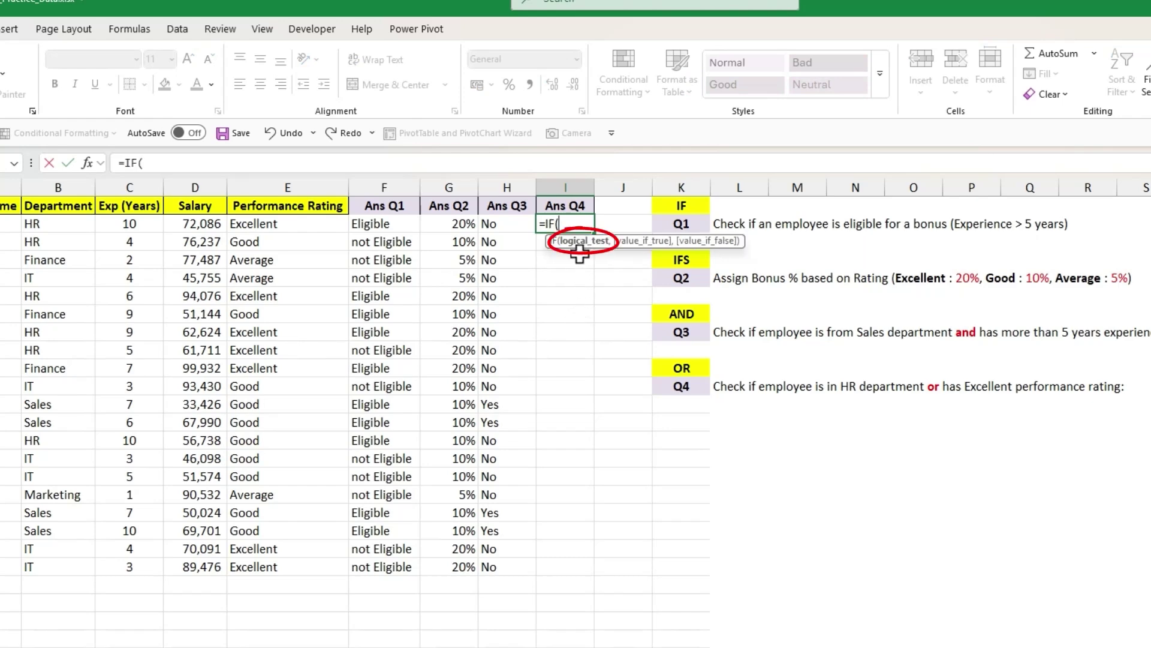
text(or)
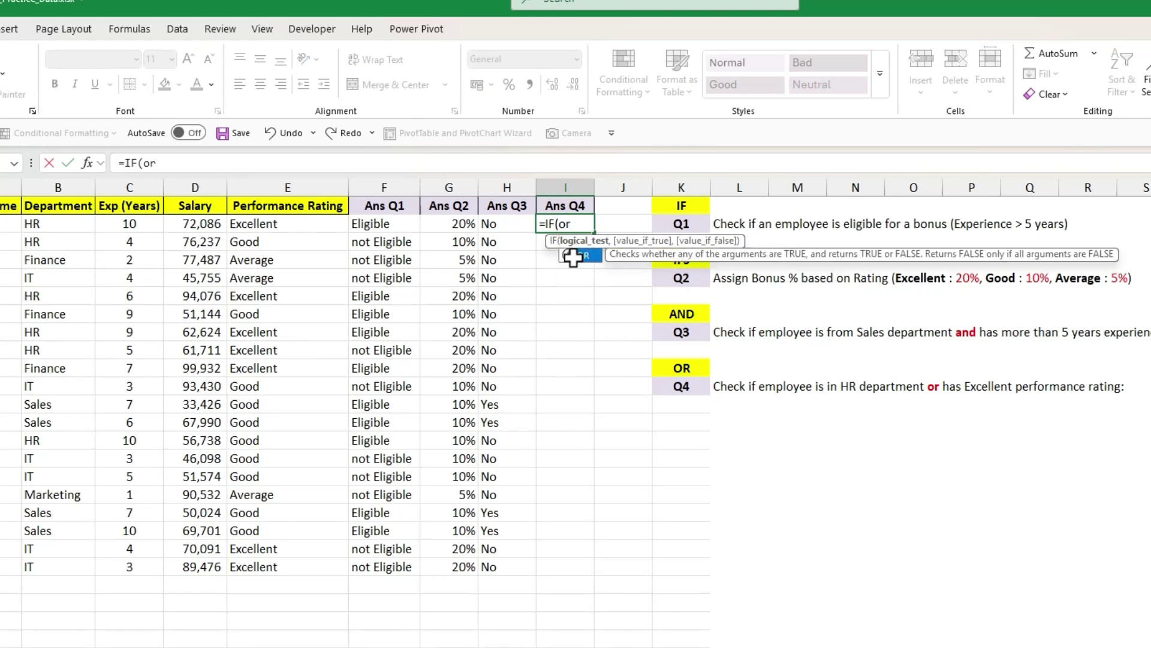
double_click(577, 255)
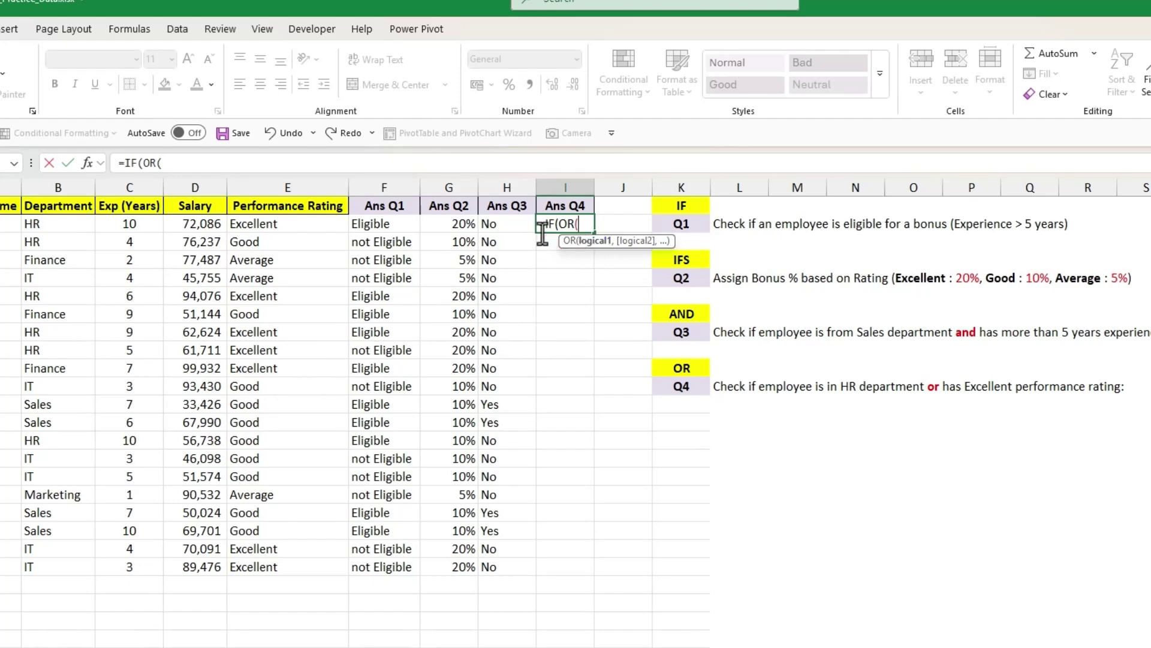
click(77, 224)
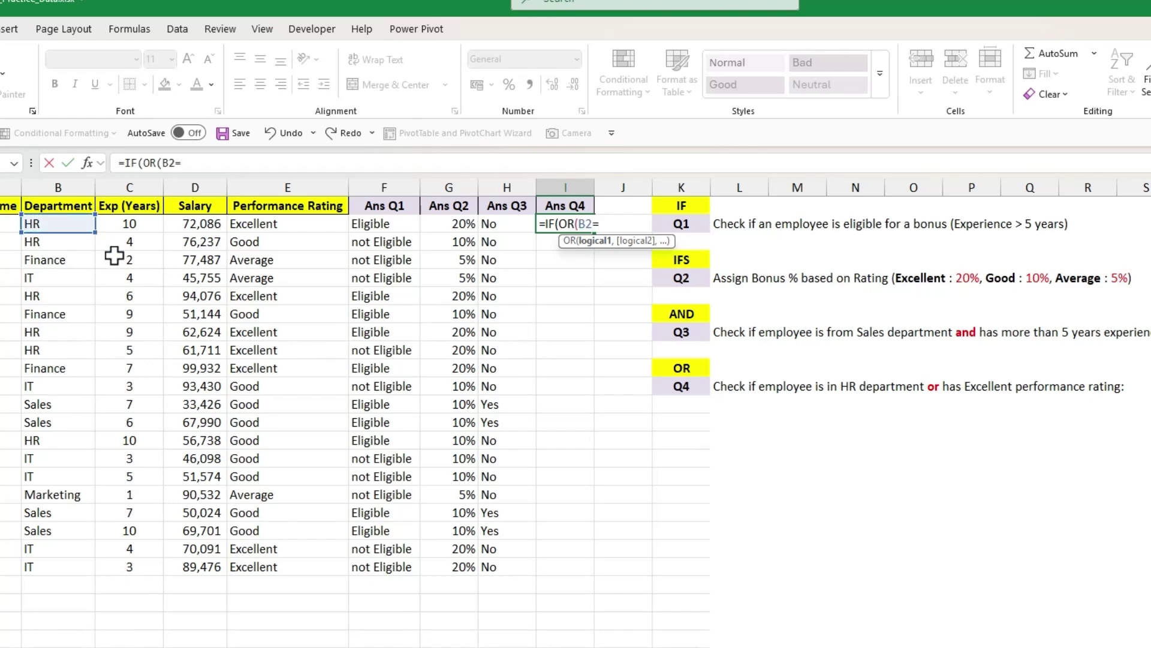
text(="HR",)
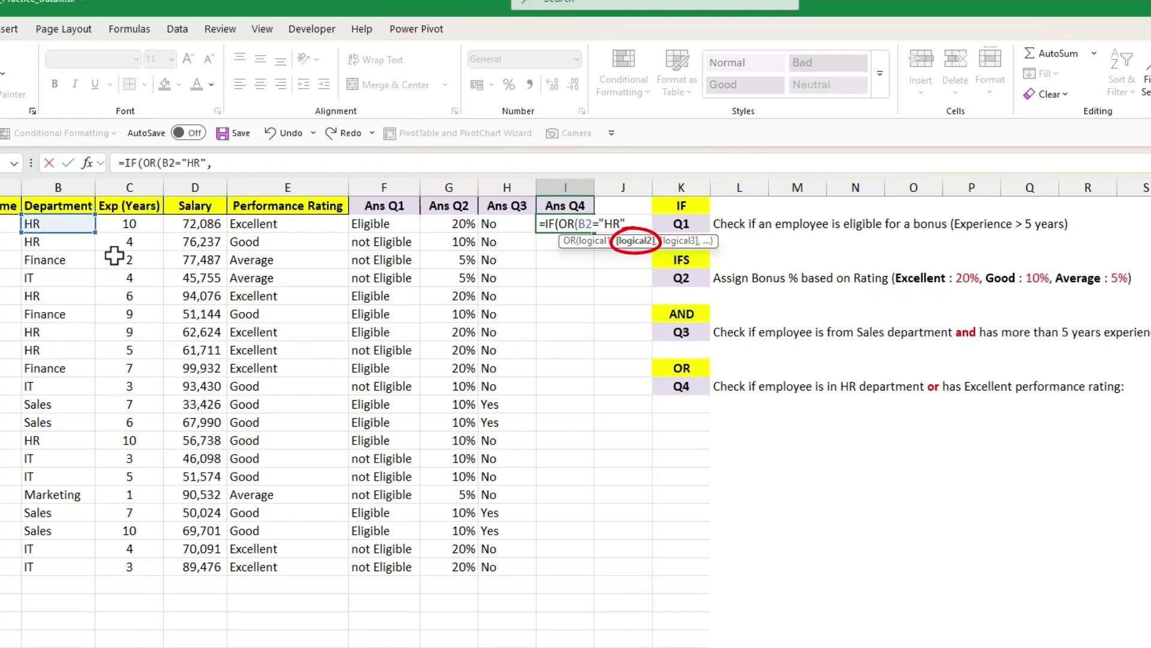
click(257, 226)
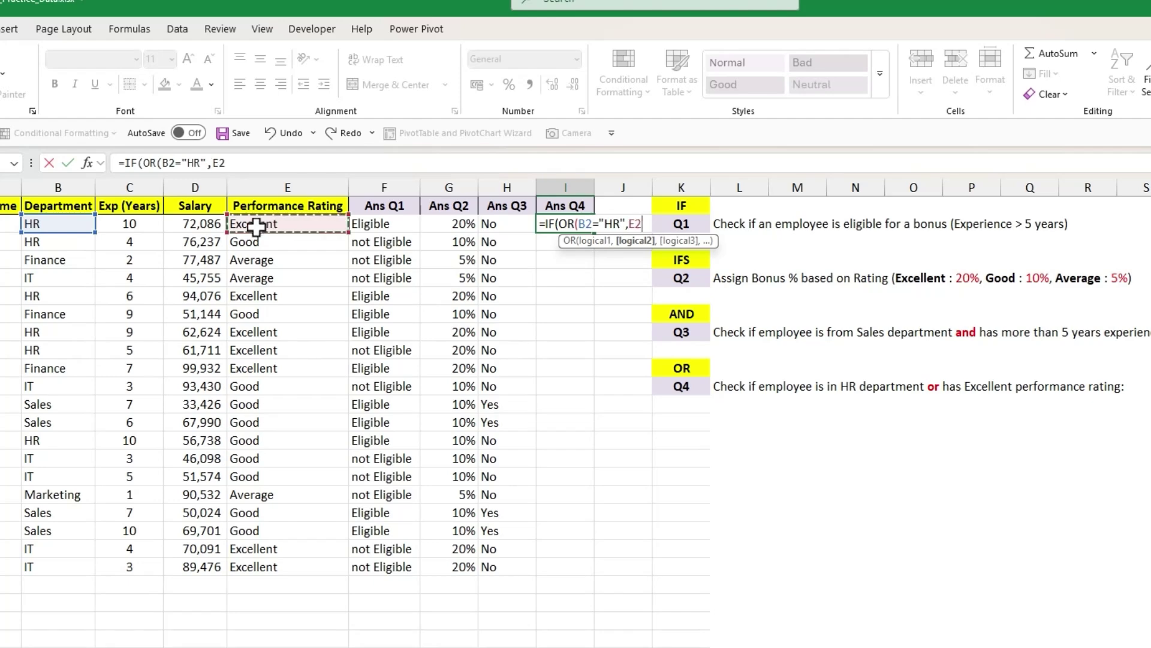
text(="Excellent)
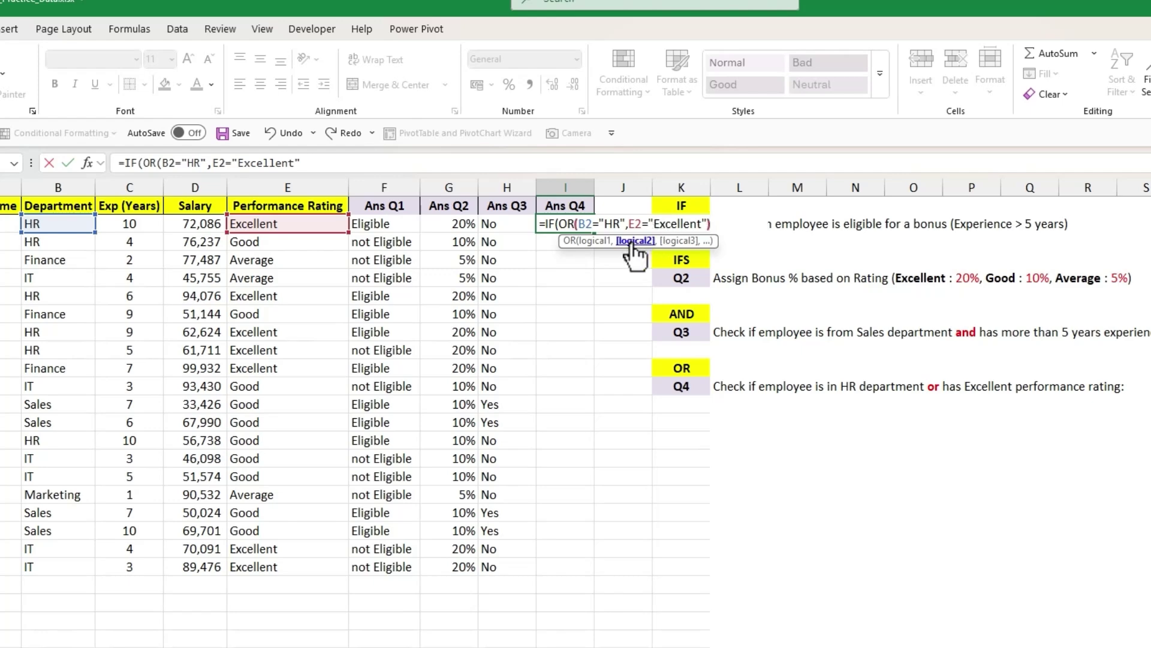
text())
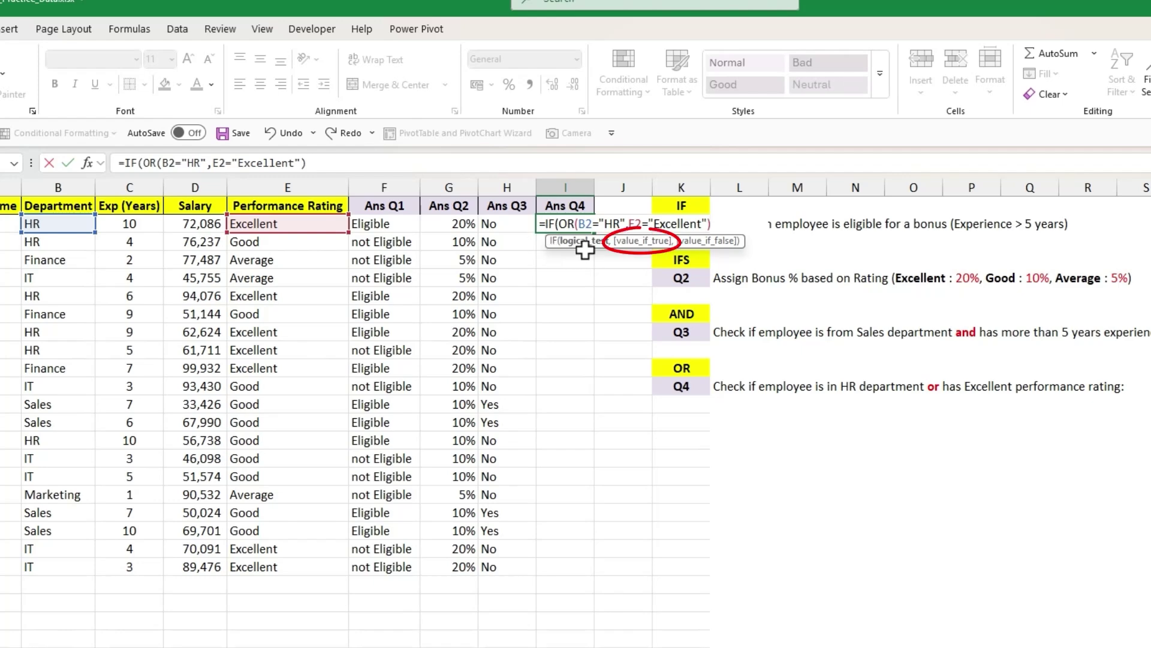
text(,"Y)
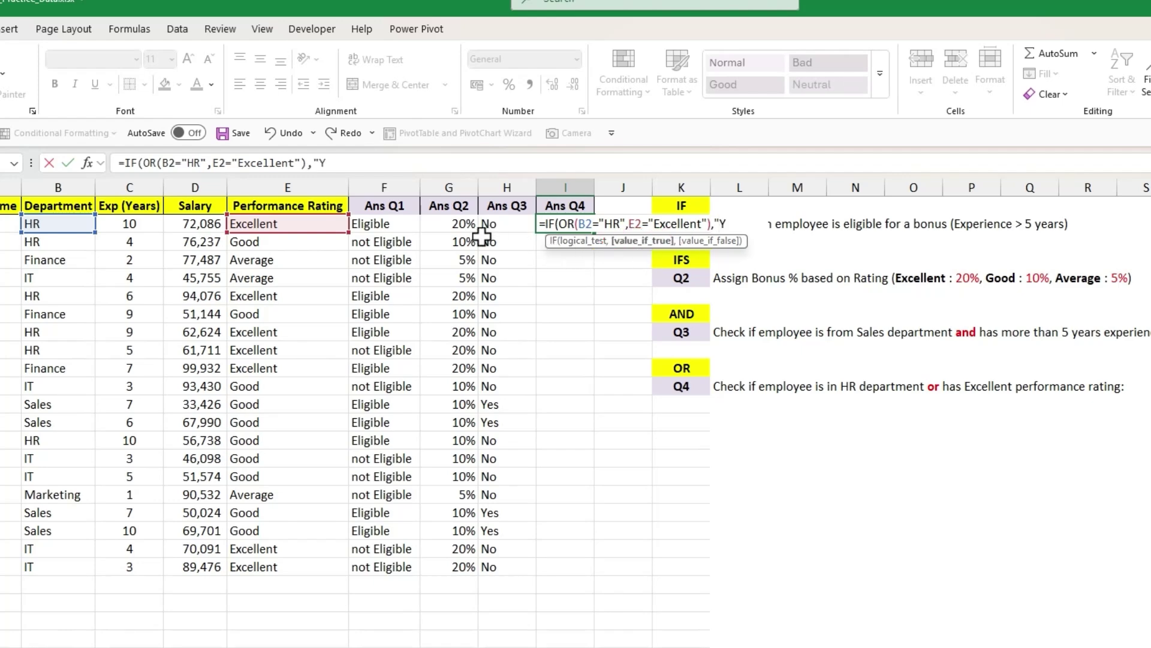
text(es",)
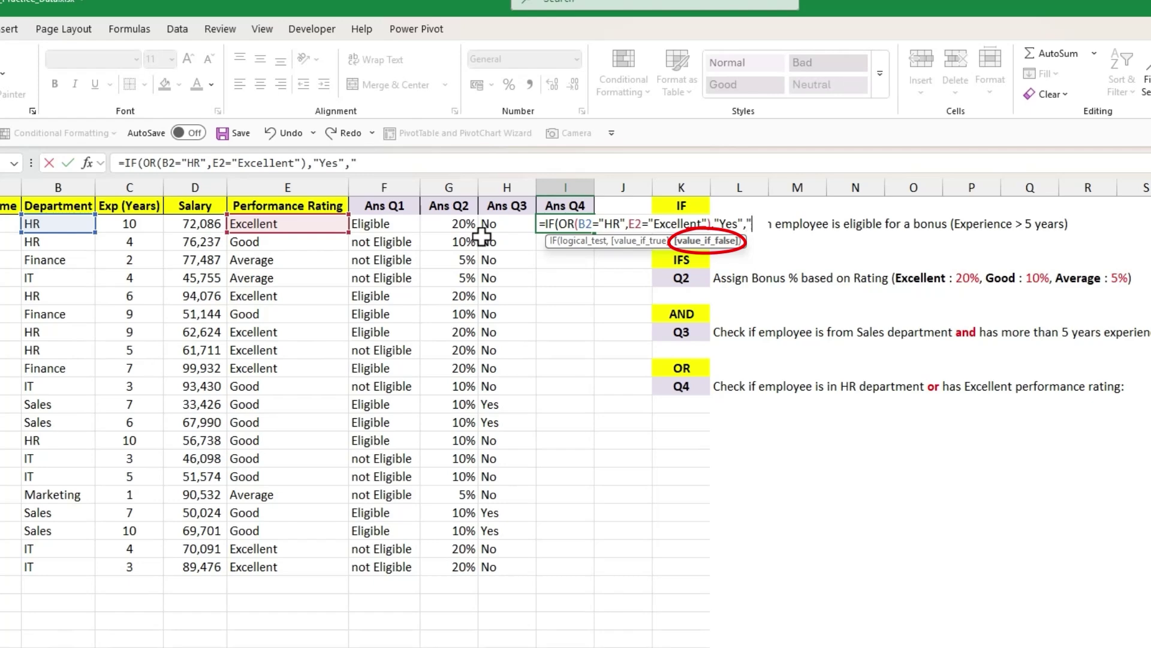
text("No)
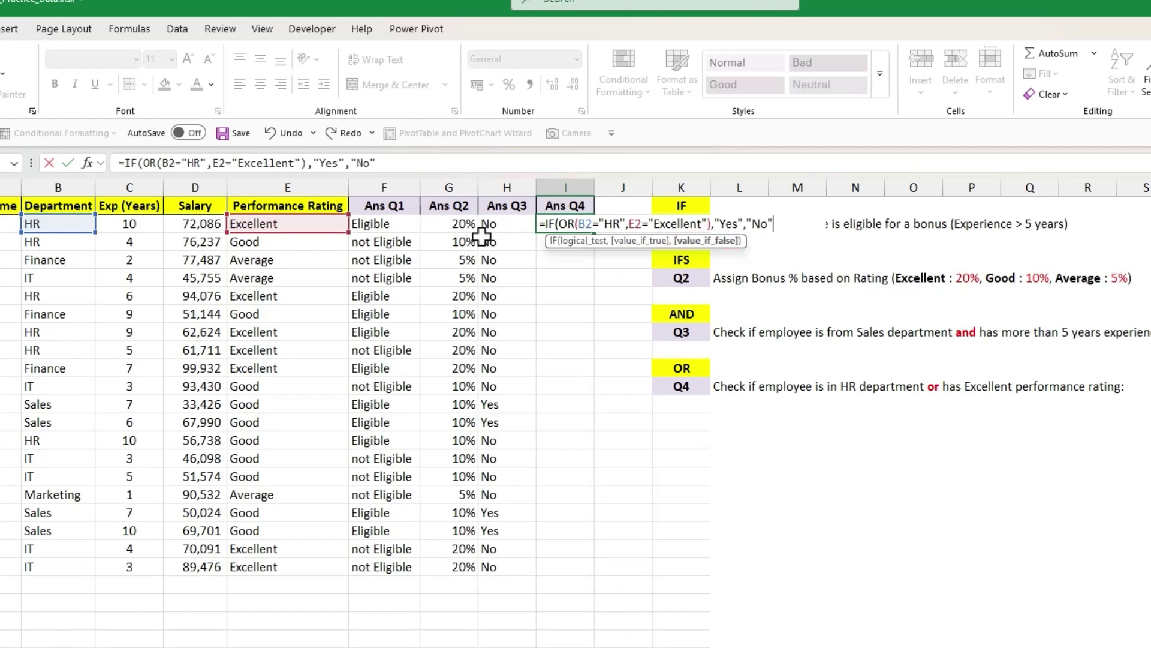
text("))
key(Return)
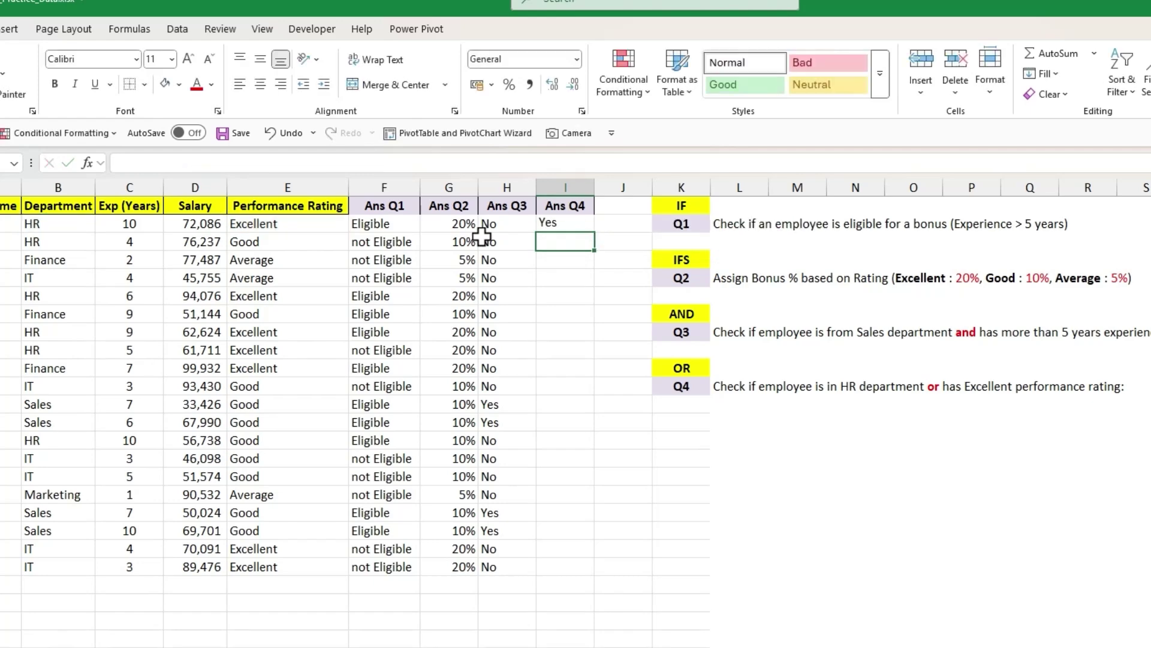
- Copy the I2 formula down to I21 and check the copy in I10
click(586, 223)
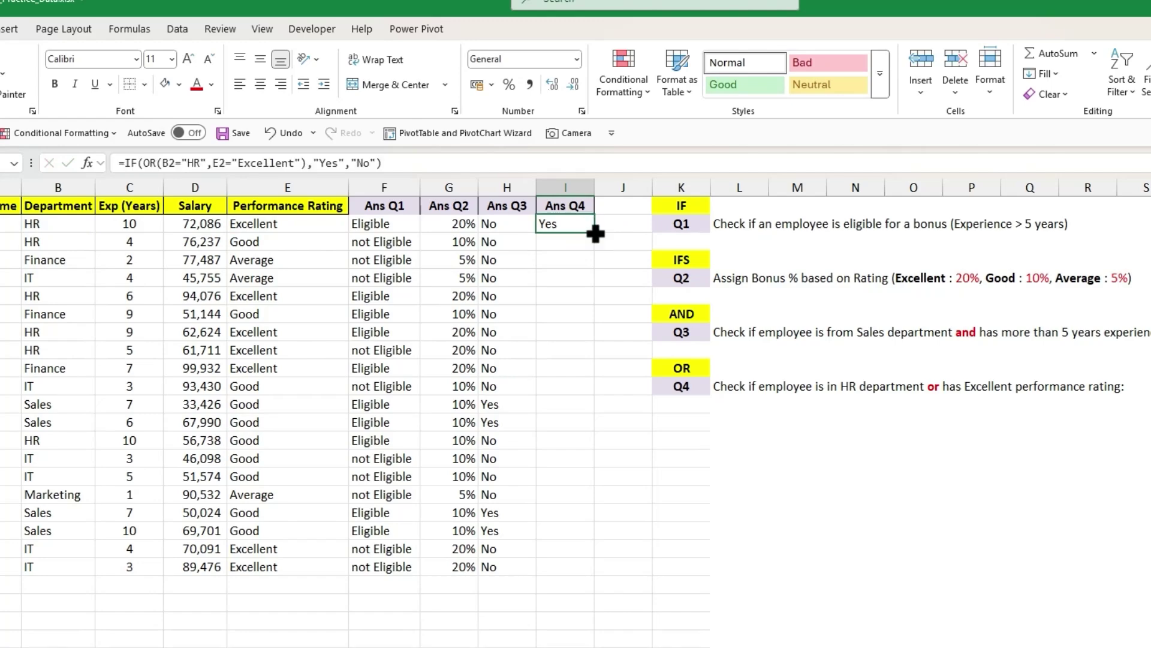
double_click(595, 234)
click(565, 369)
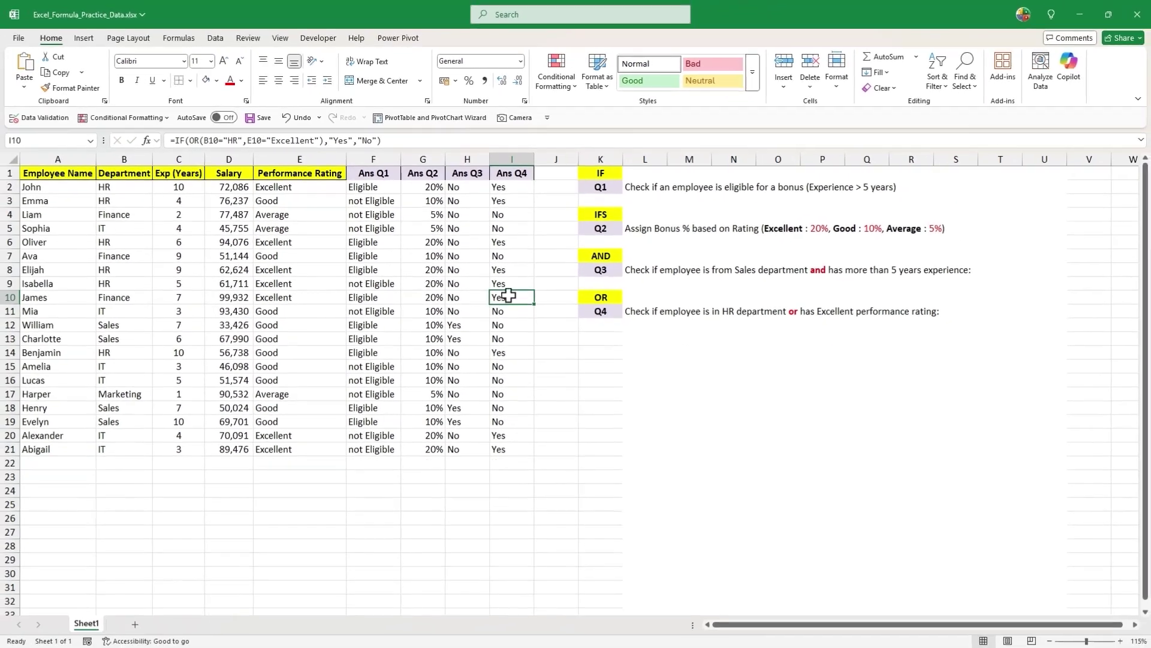
click(549, 311)
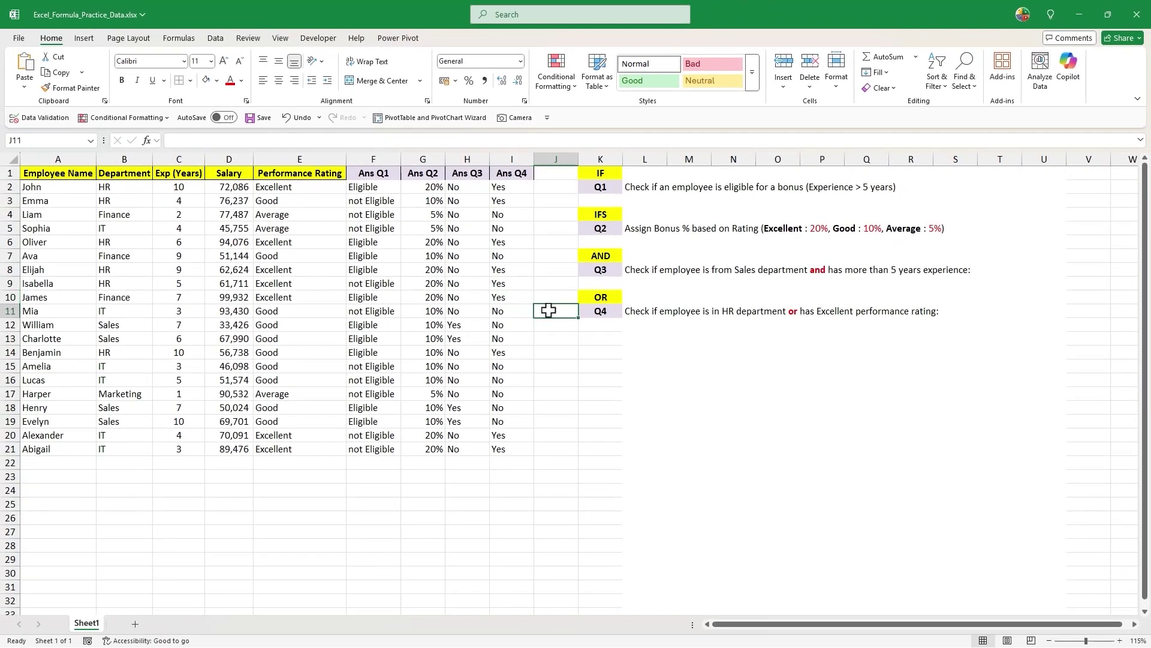